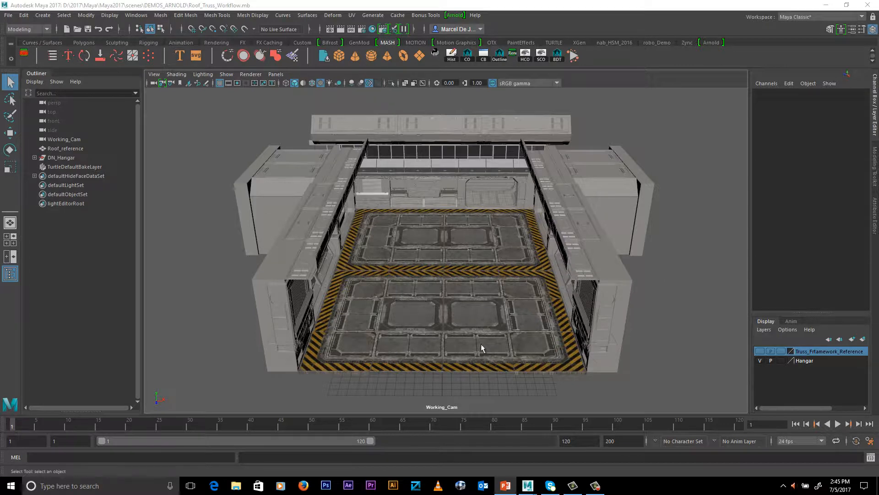
# Make the Truss_Frtamework_Reference display layer visible in the hangar scene
pyautogui.moveTo(498, 297)
pyautogui.keyDown('alt'); pyautogui.mouseDown()
pyautogui.moveTo(489, 292)
pyautogui.moveTo(506, 298)
pyautogui.mouseUp(); pyautogui.keyUp('alt')
pyautogui.keyDown('alt'); pyautogui.moveTo(506, 299); pyautogui.dragTo(576, 321, button='right'); pyautogui.keyUp('alt')
pyautogui.keyDown('alt'); pyautogui.moveTo(576, 320); pyautogui.dragTo(583, 303, button='middle'); pyautogui.keyUp('alt')
pyautogui.keyDown('alt'); pyautogui.moveTo(584, 304); pyautogui.dragTo(580, 304); pyautogui.keyUp('alt')
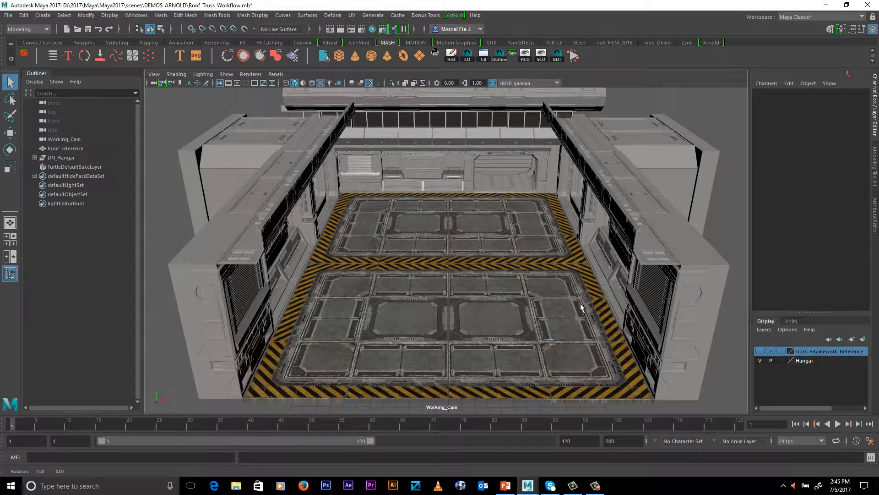
pyautogui.click(760, 351)
# Raise the Roof_reference mesh vertically above the hangar walls to a Translate Y of about 13.014
pyautogui.click(459, 339)
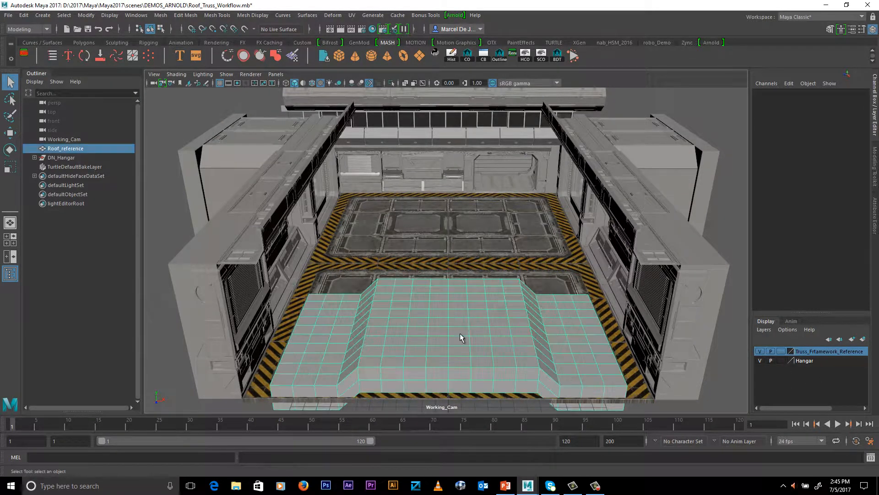
pyautogui.press('w')
pyautogui.moveTo(449, 308); pyautogui.dragTo(441, 138)
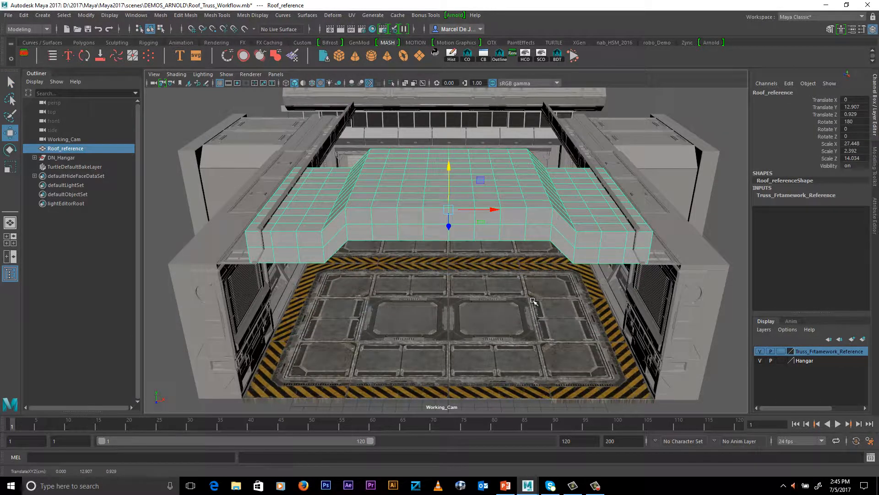
pyautogui.keyDown('alt'); pyautogui.moveTo(547, 320); pyautogui.dragTo(548, 309); pyautogui.keyUp('alt')
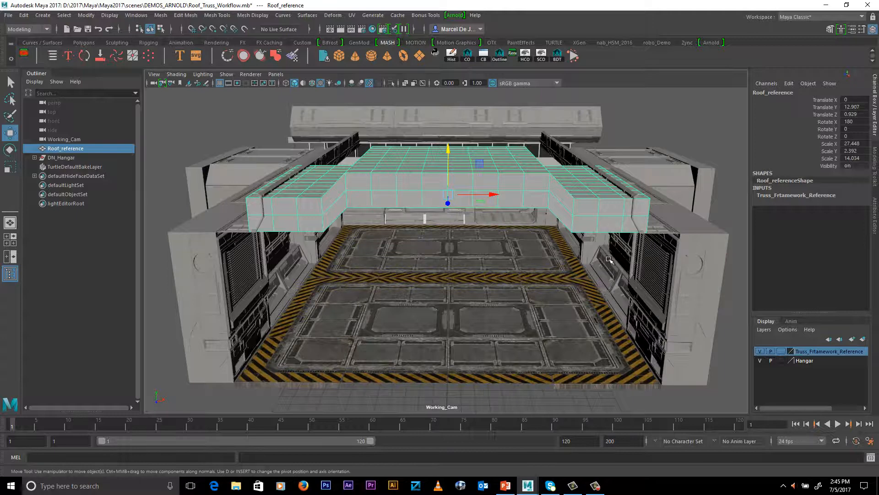
pyautogui.keyDown('alt'); pyautogui.moveTo(630, 260); pyautogui.dragTo(621, 266); pyautogui.keyUp('alt')
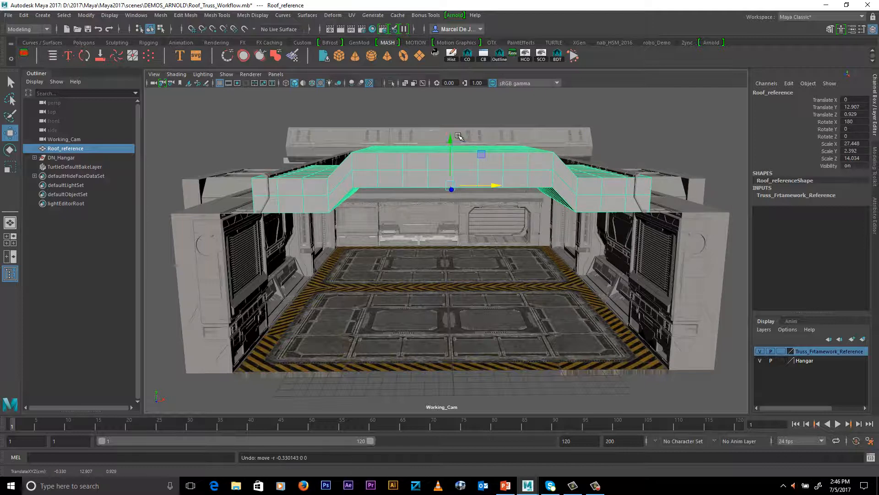
pyautogui.moveTo(451, 139); pyautogui.dragTo(449, 138)
# Hide the Hangar display layer to isolate the roof reference mesh
pyautogui.keyDown('alt'); pyautogui.moveTo(606, 294); pyautogui.dragTo(581, 302); pyautogui.keyUp('alt')
pyautogui.click(760, 361)
pyautogui.keyDown('alt'); pyautogui.moveTo(511, 266); pyautogui.dragTo(557, 263); pyautogui.keyUp('alt')
pyautogui.keyDown('alt'); pyautogui.moveTo(557, 263); pyautogui.dragTo(565, 295, button='right'); pyautogui.keyUp('alt')
pyautogui.keyDown('alt'); pyautogui.moveTo(578, 292); pyautogui.dragTo(587, 288, button='middle'); pyautogui.keyUp('alt')
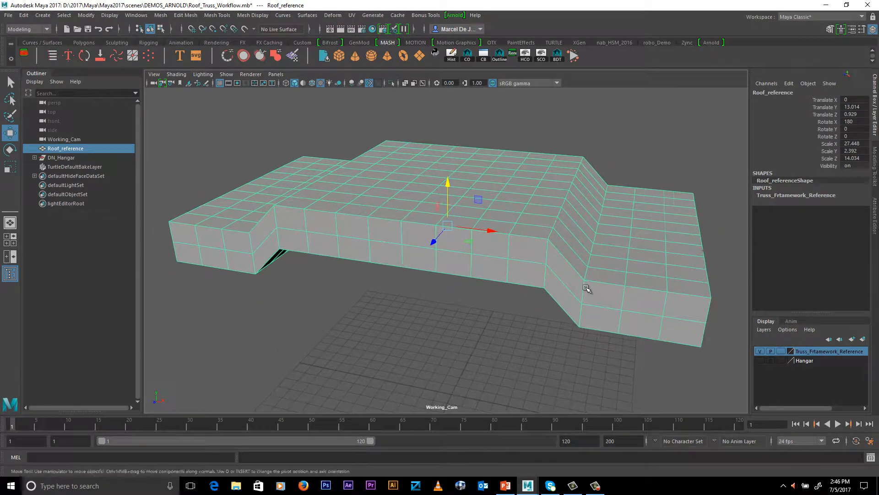
# Switch to the FX toolset, open the nParticles Particle Fill options for the roof reference, and reset them to defaults
pyautogui.click(16, 29)
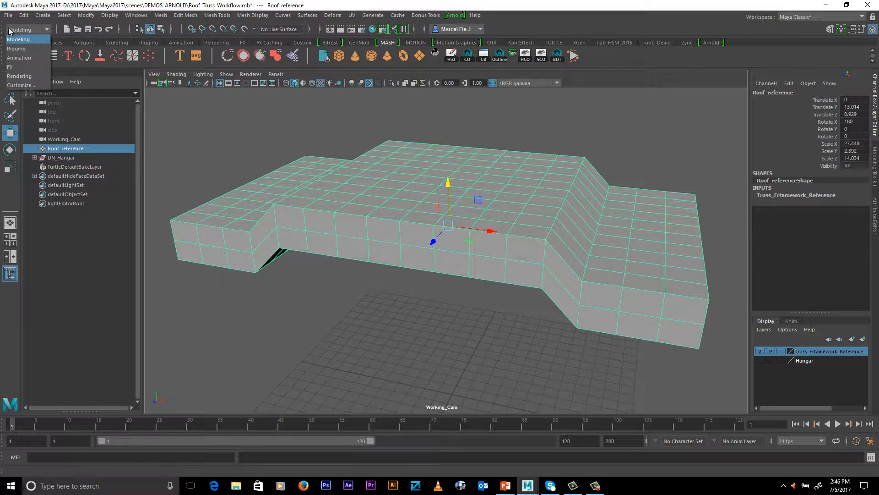
pyautogui.click(21, 64)
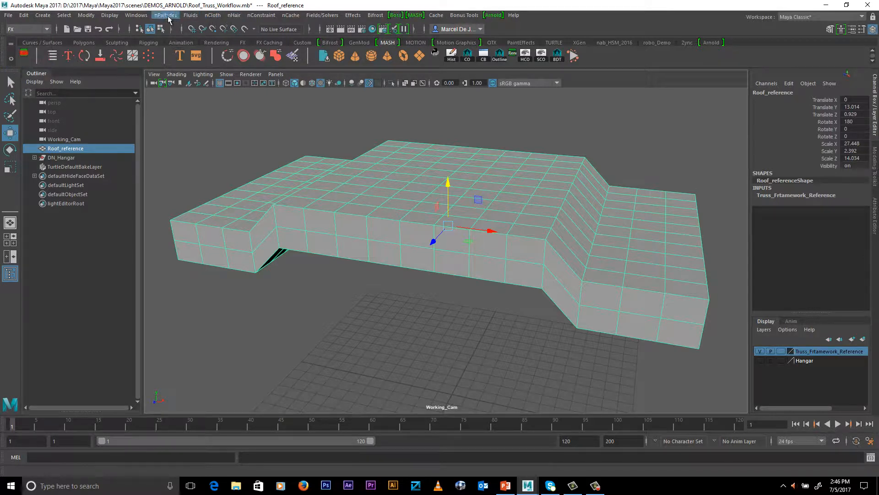
pyautogui.click(167, 16)
pyautogui.click(263, 39)
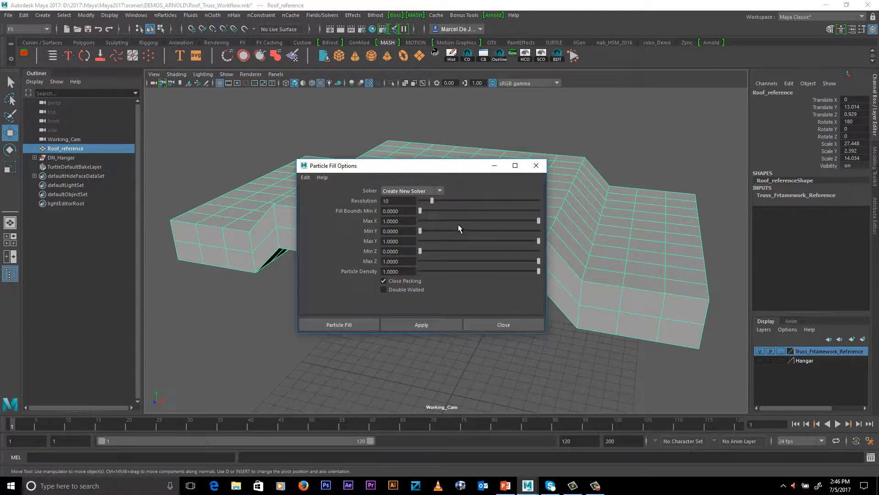
pyautogui.click(305, 179)
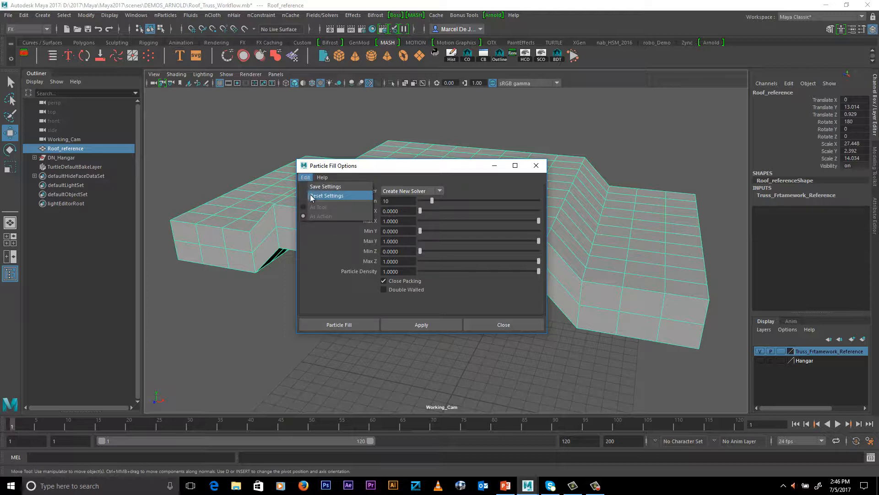
pyautogui.click(313, 196)
# Fill the roof reference with nParticles using a resolution of 24, and close the options
pyautogui.doubleClick(403, 202)
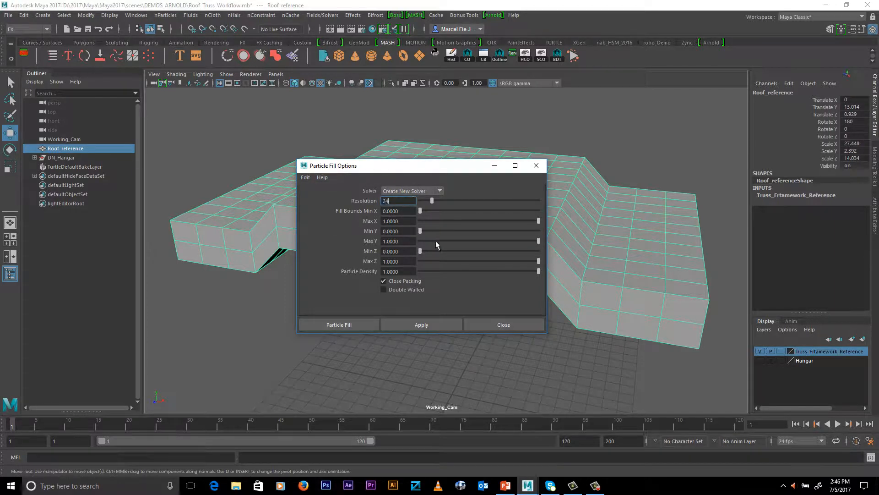
pyautogui.write('24')
pyautogui.press('Tab')
pyautogui.click(348, 325)
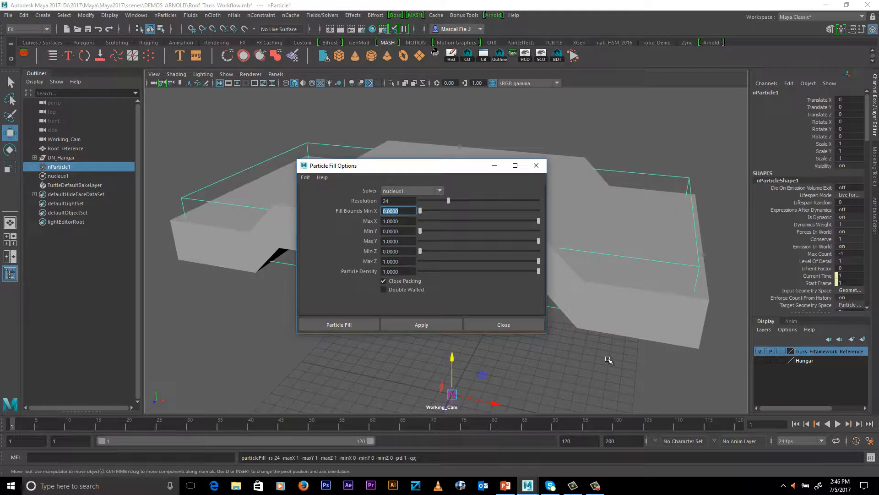
pyautogui.click(482, 322)
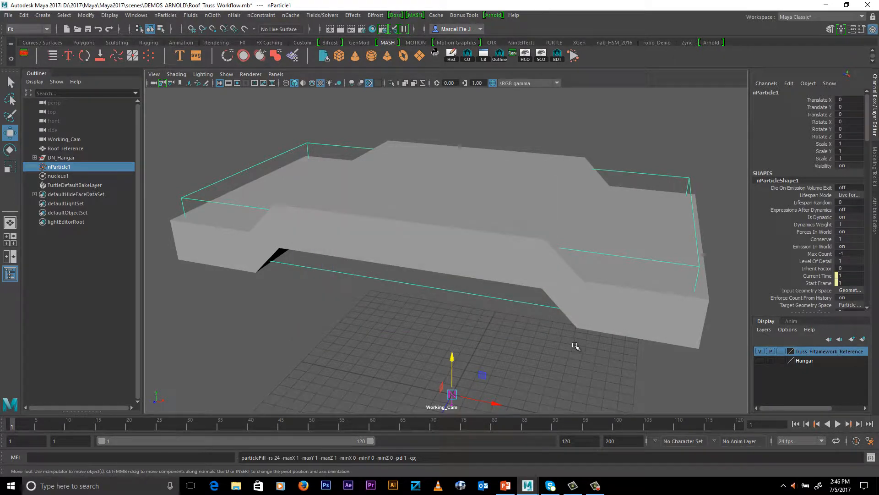
# Switch the viewport to wireframe display and delete the Roof_reference mesh, keeping the particles
pyautogui.keyDown('alt'); pyautogui.moveTo(552, 355); pyautogui.dragTo(595, 327); pyautogui.keyUp('alt')
pyautogui.press('4')
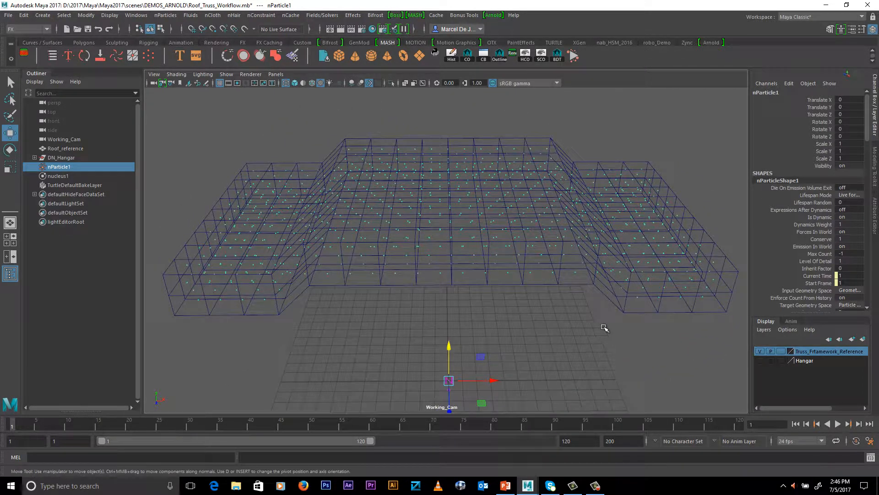
pyautogui.click(634, 316)
pyautogui.press('Delete')
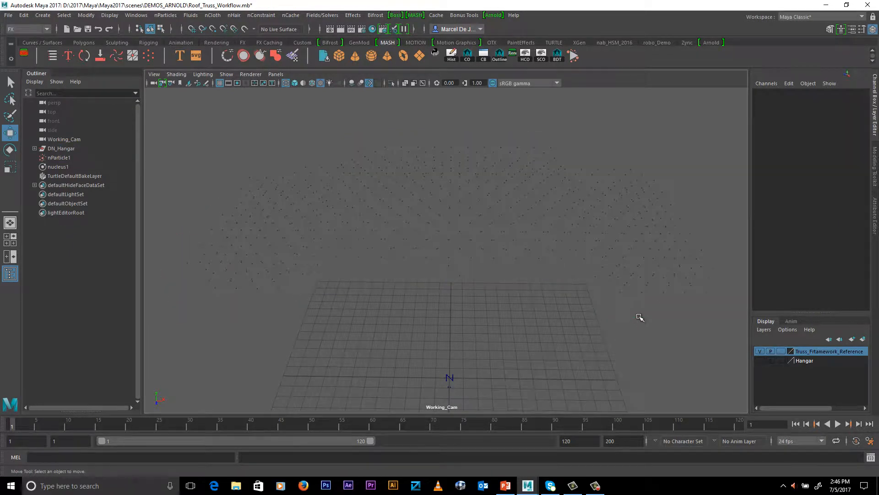
# Select the nParticles, play the simulation to check their motion, and rewind to the first frame
pyautogui.click(666, 252)
pyautogui.click(838, 423)
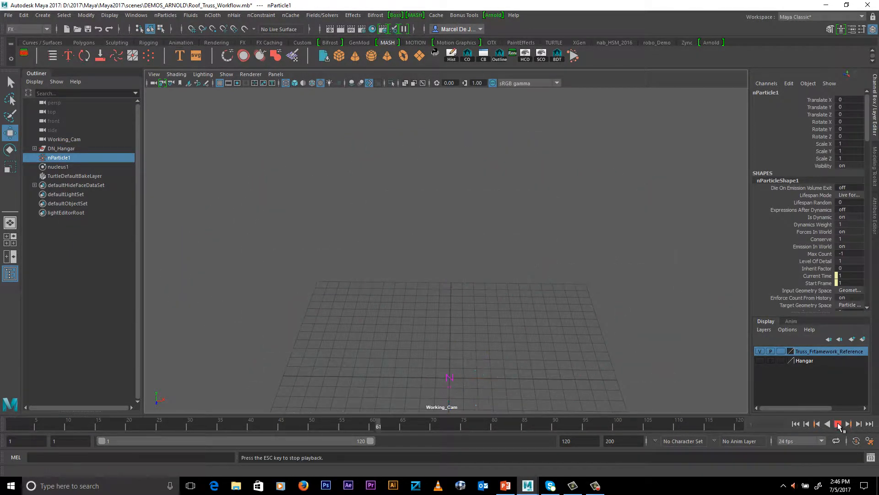
pyautogui.click(838, 424)
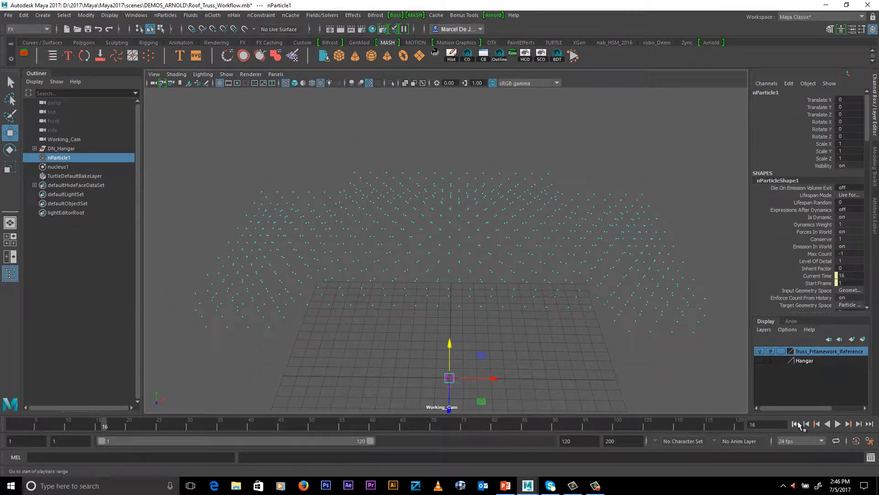
pyautogui.click(797, 424)
# Delete the nucleus1 solver from the scene
pyautogui.click(73, 148)
pyautogui.click(71, 166)
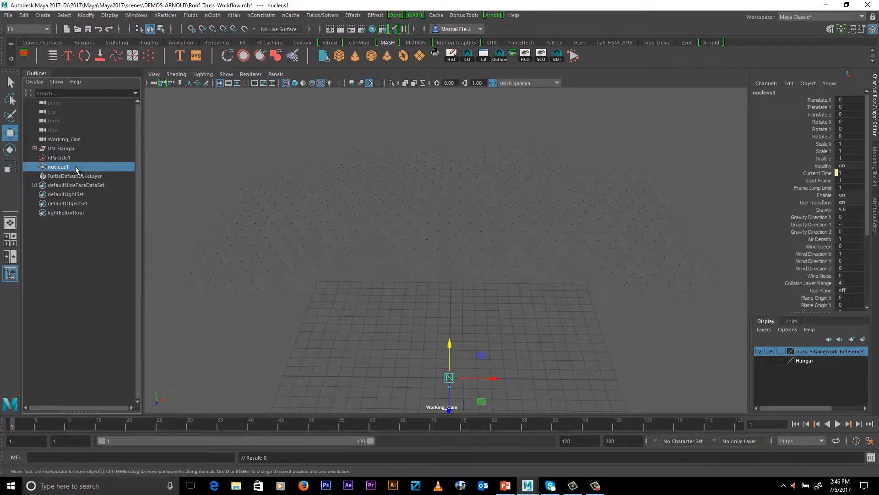
pyautogui.press('Delete')
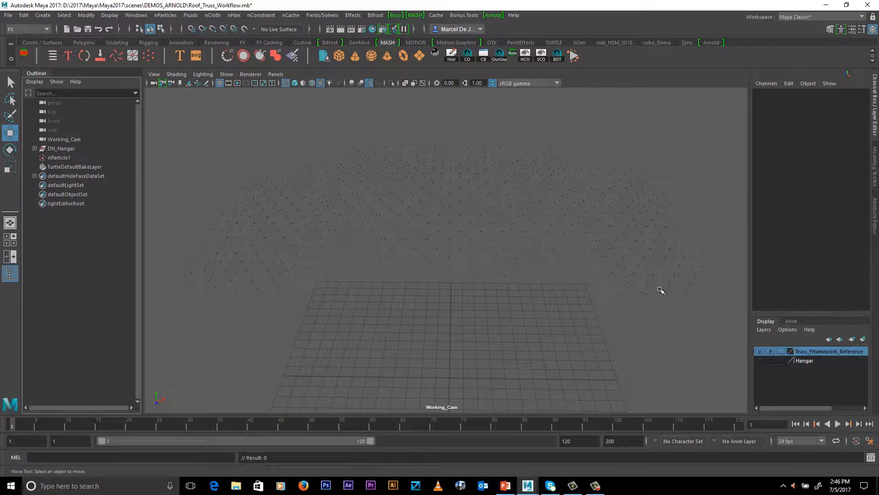
# Select the nParticles and replay the animation without the solver to check their motion, then return to the start
pyautogui.keyDown('alt'); pyautogui.moveTo(661, 290); pyautogui.dragTo(563, 288); pyautogui.keyUp('alt')
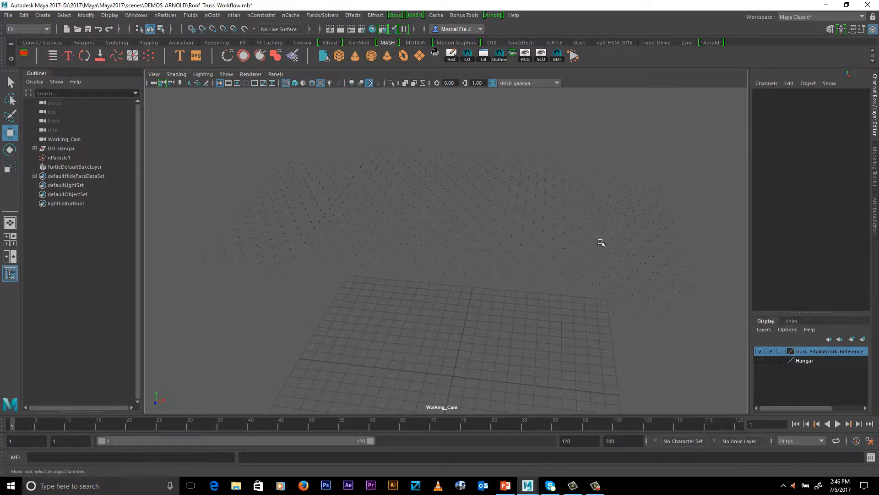
pyautogui.click(601, 242)
pyautogui.click(838, 423)
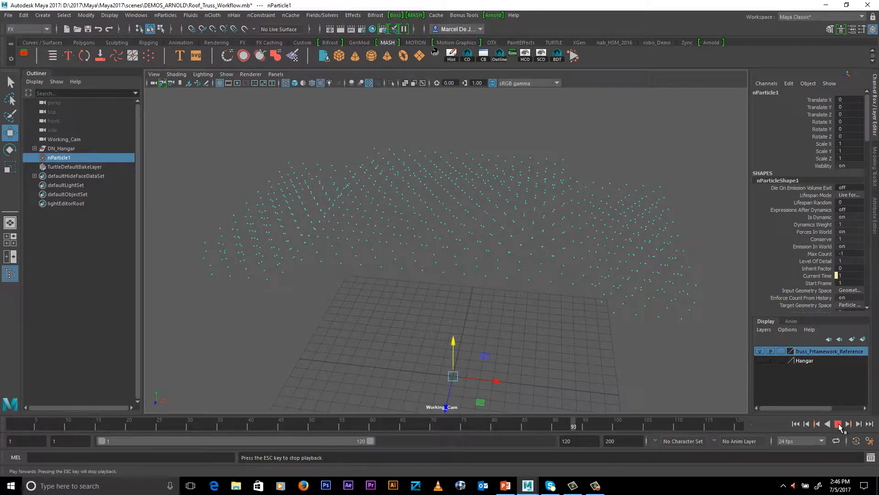
pyautogui.click(839, 424)
pyautogui.click(799, 424)
# Apply the MASH utility Add Trails to Particles to the selected nParticles
pyautogui.keyDown('alt'); pyautogui.moveTo(536, 271); pyautogui.dragTo(585, 275); pyautogui.keyUp('alt')
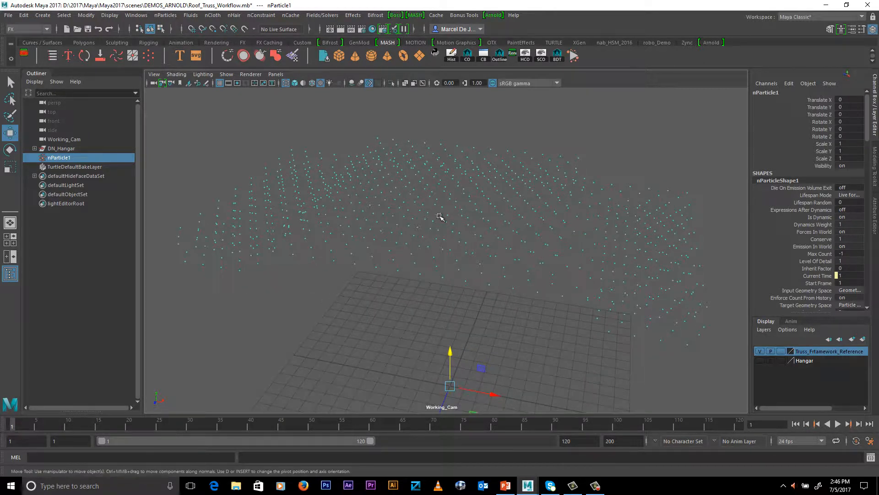
pyautogui.press('space')
pyautogui.click(563, 282)
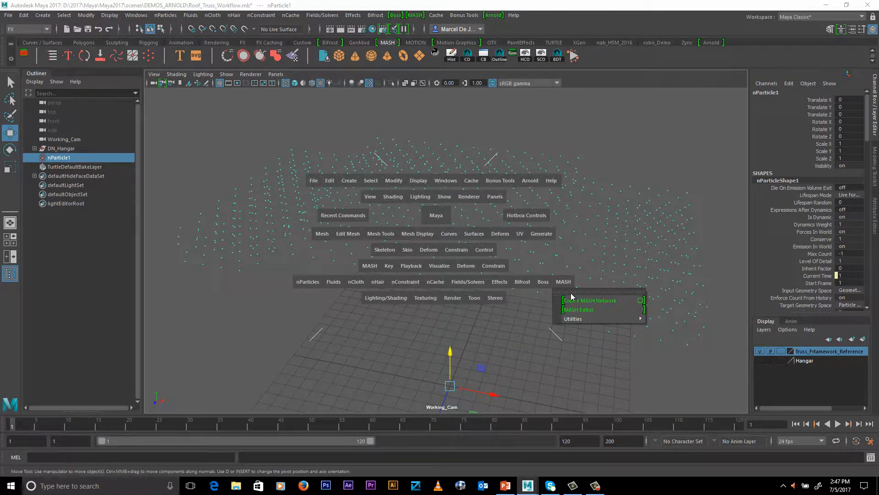
pyautogui.moveTo(580, 320)
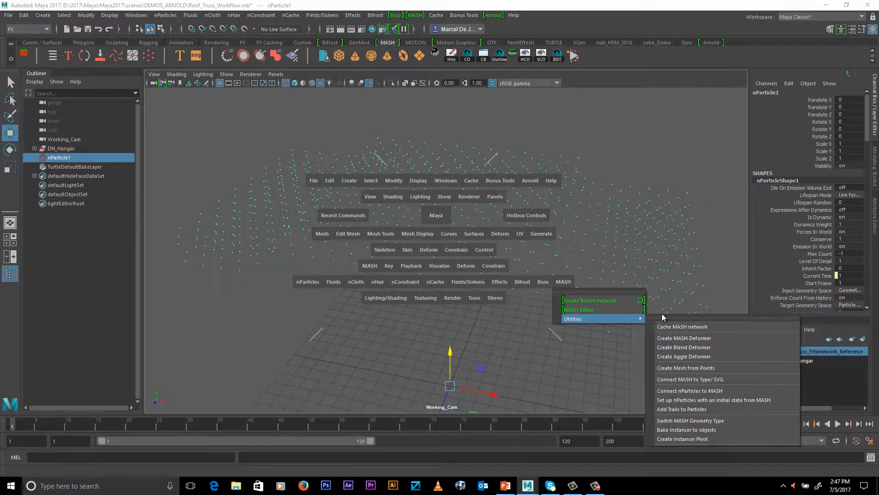
pyautogui.click(668, 409)
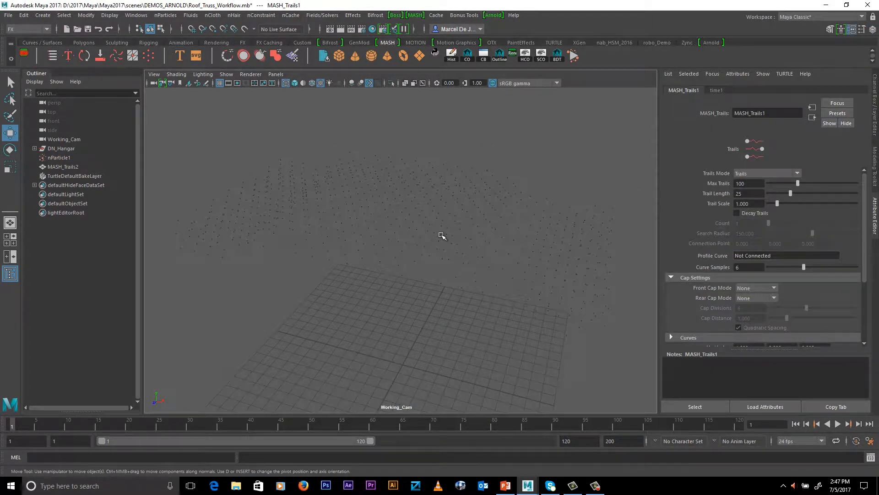
# Set the MASH trails mode to Connect to Nearest
pyautogui.click(752, 172)
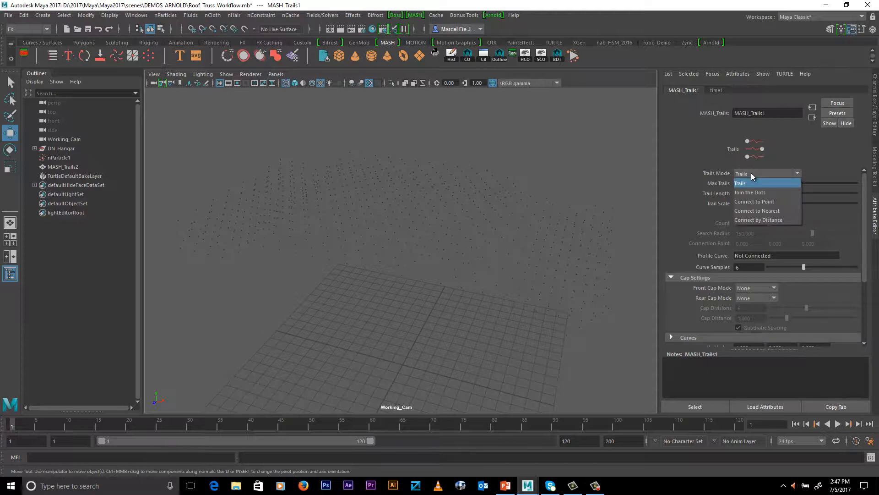
pyautogui.click(751, 210)
pyautogui.keyDown('alt'); pyautogui.moveTo(603, 304); pyautogui.dragTo(618, 275); pyautogui.keyUp('alt')
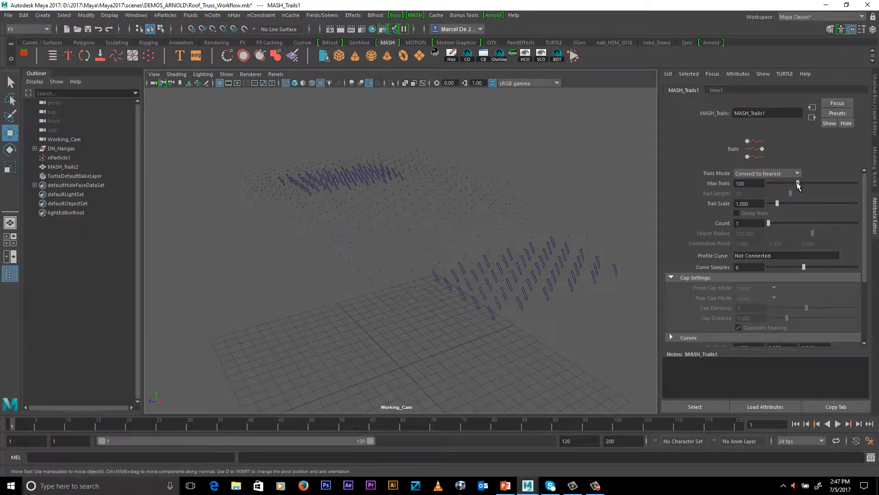
# Set Max Trails to 10000 so that trails cover the whole roof particle cloud
pyautogui.moveTo(798, 183); pyautogui.dragTo(830, 183)
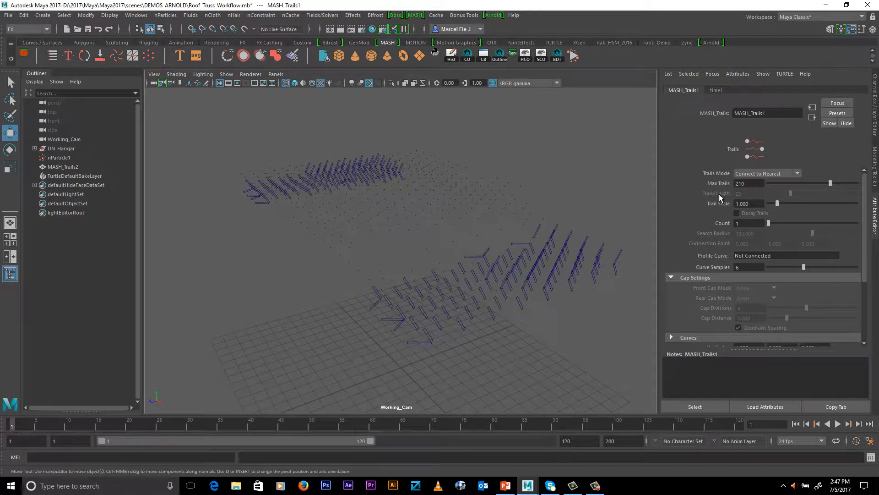
pyautogui.keyDown('alt'); pyautogui.moveTo(473, 239); pyautogui.dragTo(536, 230); pyautogui.keyUp('alt')
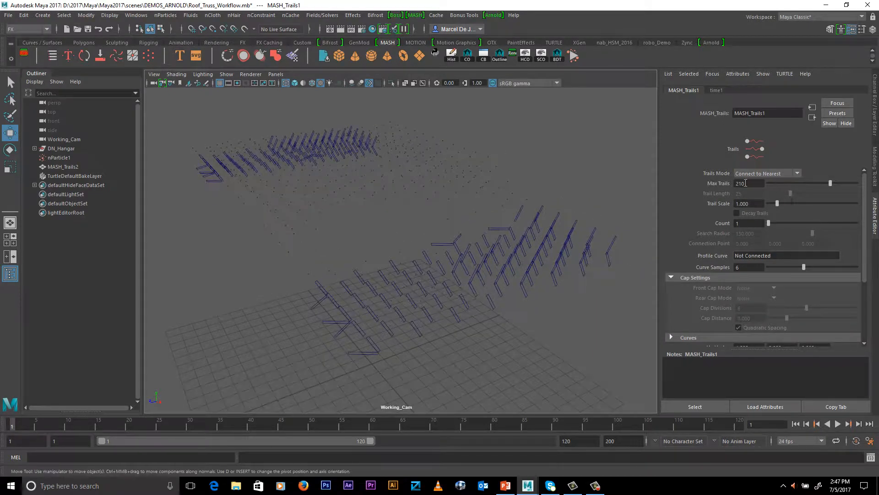
pyautogui.write('10000')
pyautogui.press('Return')
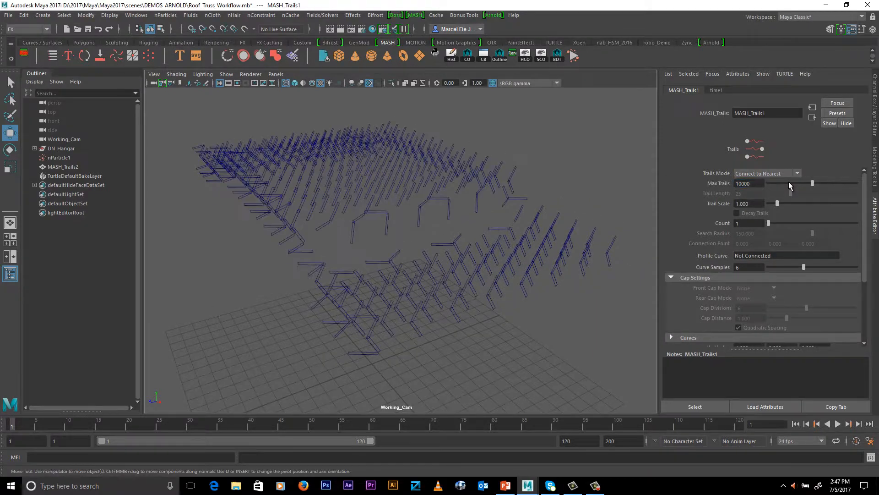
pyautogui.keyDown('alt'); pyautogui.moveTo(494, 172); pyautogui.dragTo(485, 184); pyautogui.keyUp('alt')
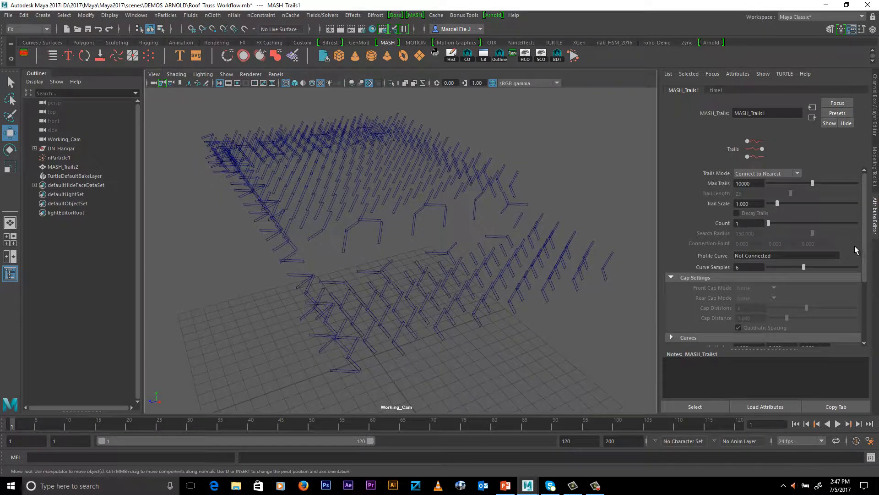
# Set the trails connection Count to 8 to form a dense truss, and select the trails mesh
pyautogui.moveTo(768, 222); pyautogui.dragTo(837, 228)
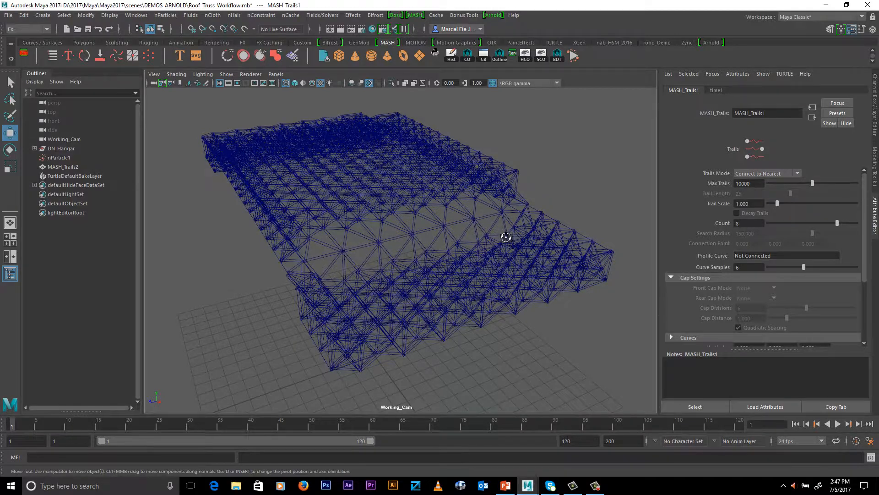
pyautogui.keyDown('alt'); pyautogui.moveTo(504, 236); pyautogui.dragTo(562, 278); pyautogui.keyUp('alt')
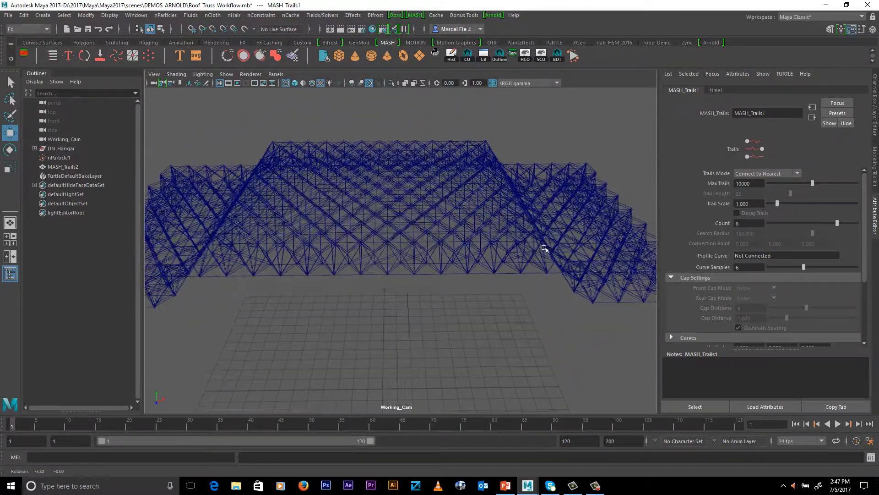
pyautogui.keyDown('alt'); pyautogui.moveTo(563, 278); pyautogui.dragTo(549, 257, button='right'); pyautogui.keyUp('alt')
pyautogui.keyDown('alt'); pyautogui.moveTo(549, 257); pyautogui.dragTo(552, 267); pyautogui.keyUp('alt')
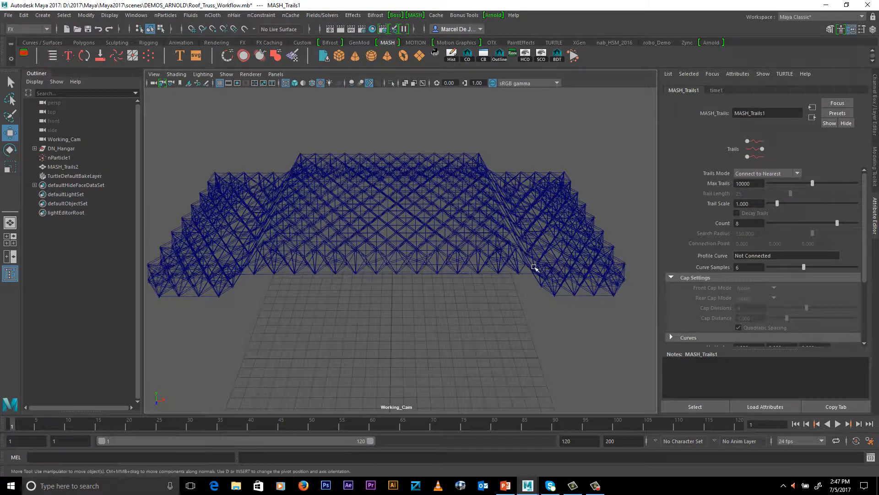
pyautogui.keyDown('alt'); pyautogui.moveTo(459, 240); pyautogui.dragTo(484, 249, button='middle'); pyautogui.keyUp('alt')
pyautogui.keyDown('alt'); pyautogui.moveTo(447, 252); pyautogui.dragTo(525, 262, button='right'); pyautogui.keyUp('alt')
pyautogui.click(441, 233)
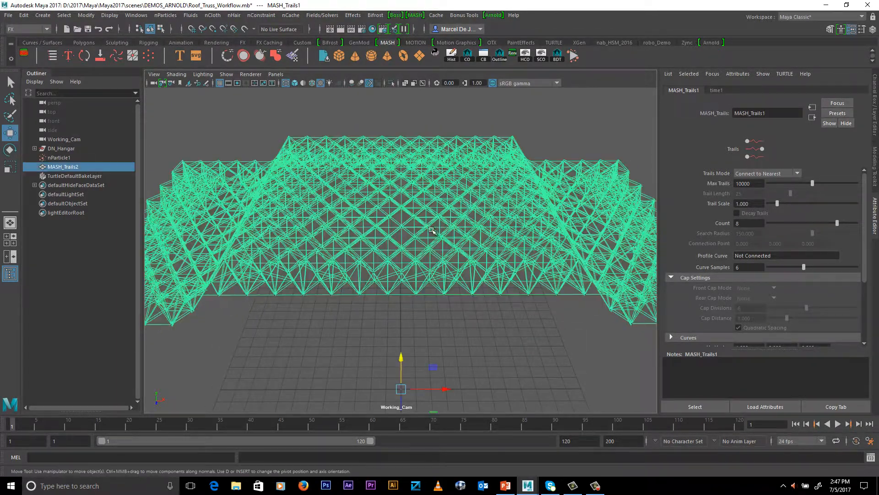
# Display the trails mesh in shaded mode and examine the flat strips that form the truss
pyautogui.keyDown('alt'); pyautogui.moveTo(589, 304); pyautogui.dragTo(508, 300); pyautogui.keyUp('alt')
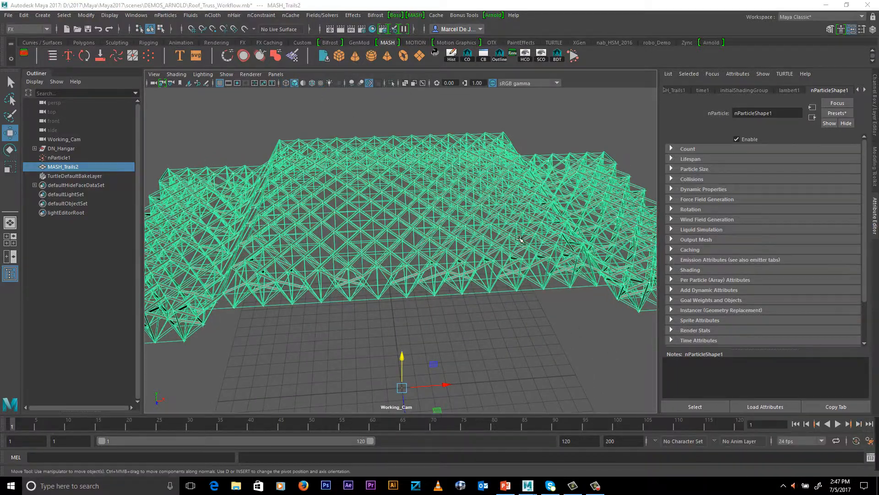
pyautogui.press('5')
pyautogui.moveTo(508, 300)
pyautogui.keyDown('alt'); pyautogui.mouseDown(button='right')
pyautogui.moveTo(540, 226)
pyautogui.moveTo(560, 239)
pyautogui.moveTo(473, 224)
pyautogui.moveTo(532, 241)
pyautogui.moveTo(407, 209)
pyautogui.mouseUp(button='right'); pyautogui.keyUp('alt')
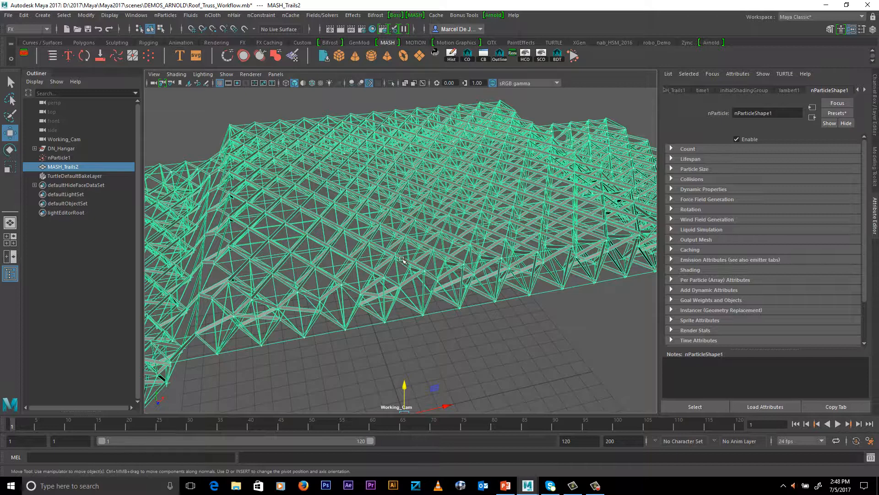
# Try a Trail Scale of about 2.356 on the MASH trails mesh, and undo it
pyautogui.click(67, 169)
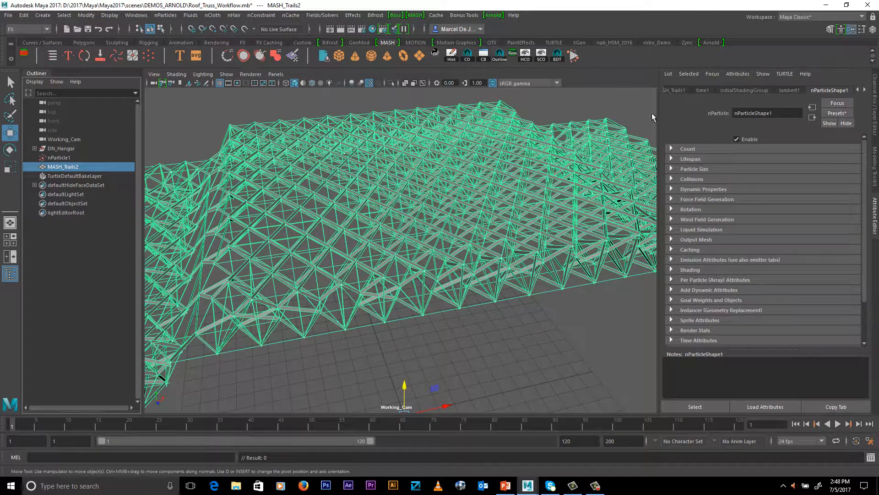
pyautogui.click(674, 91)
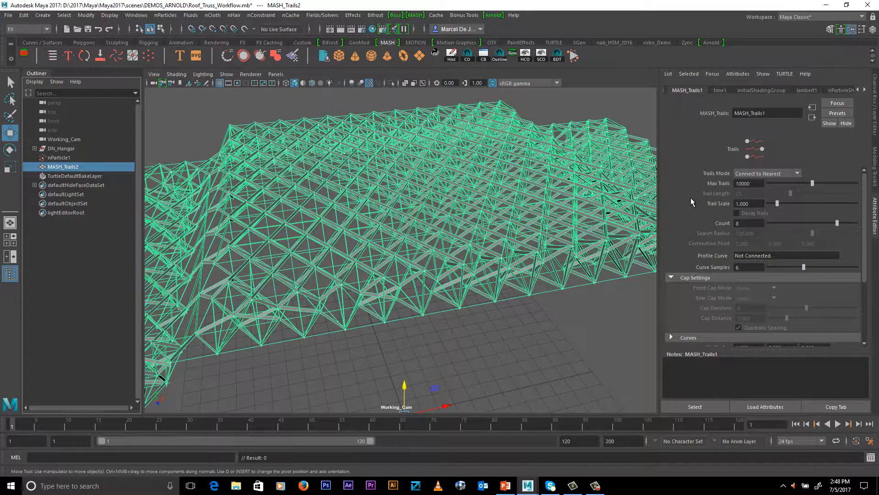
pyautogui.moveTo(779, 204)
pyautogui.mouseDown()
pyautogui.moveTo(793, 202)
pyautogui.moveTo(783, 208)
pyautogui.mouseUp()
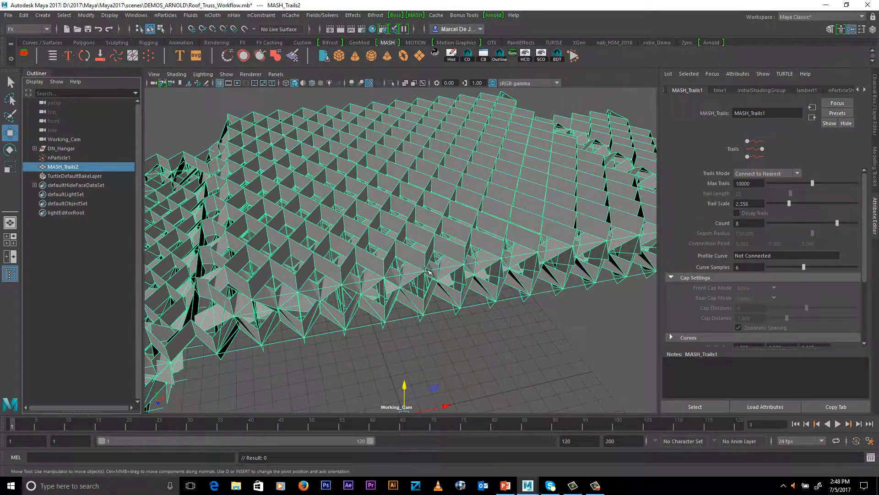
pyautogui.hotkey('ctrl', 'z')
pyautogui.keyDown('alt'); pyautogui.moveTo(407, 264); pyautogui.dragTo(453, 255, button='right'); pyautogui.keyUp('alt')
pyautogui.keyDown('alt'); pyautogui.moveTo(453, 255); pyautogui.dragTo(455, 260, button='middle'); pyautogui.keyUp('alt')
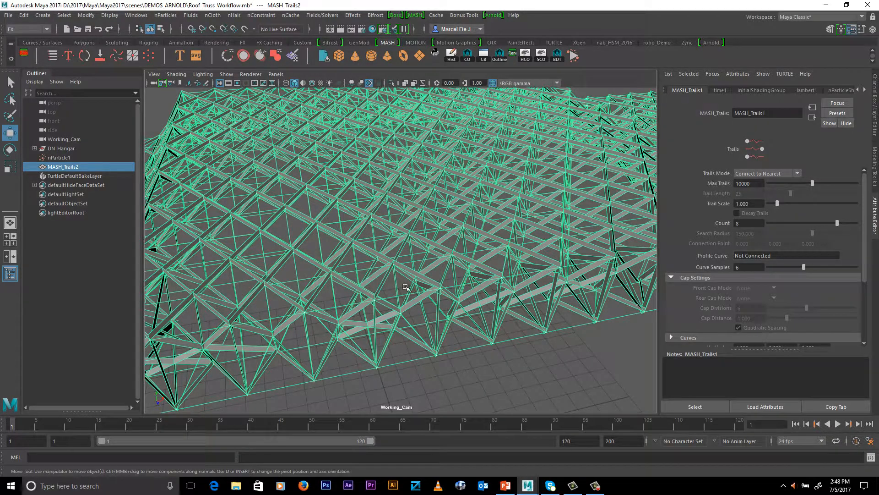
pyautogui.keyDown('alt'); pyautogui.moveTo(405, 286); pyautogui.dragTo(373, 276, button='right'); pyautogui.keyUp('alt')
pyautogui.keyDown('alt'); pyautogui.moveTo(394, 276); pyautogui.dragTo(396, 283); pyautogui.keyUp('alt')
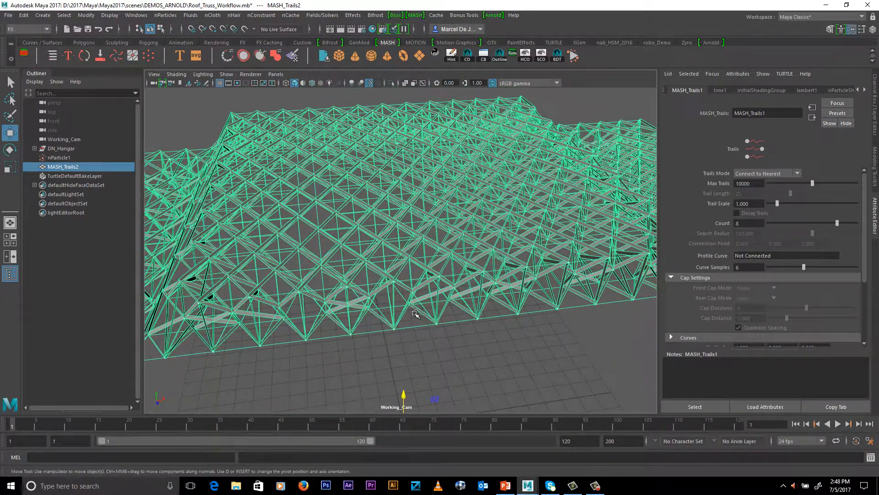
# Open the trails mesh in the UV Editor and select all of its UV faces
pyautogui.click(28, 28)
pyautogui.click(21, 36)
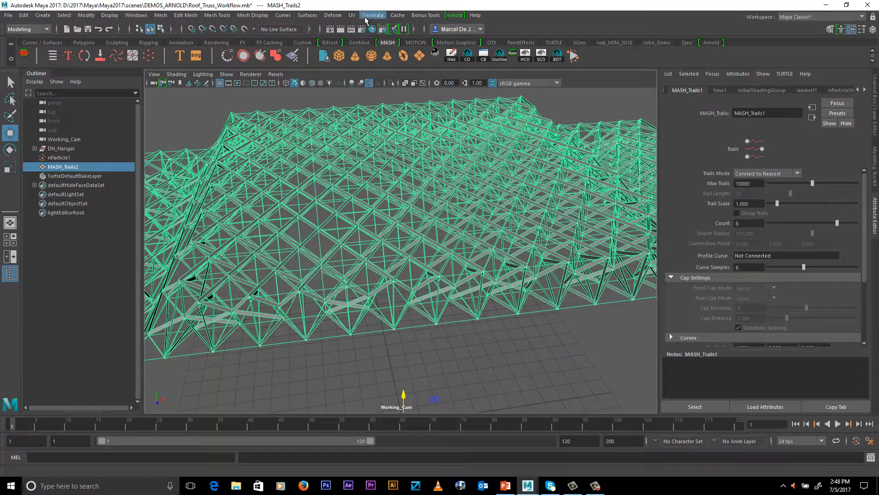
pyautogui.click(353, 15)
pyautogui.click(361, 32)
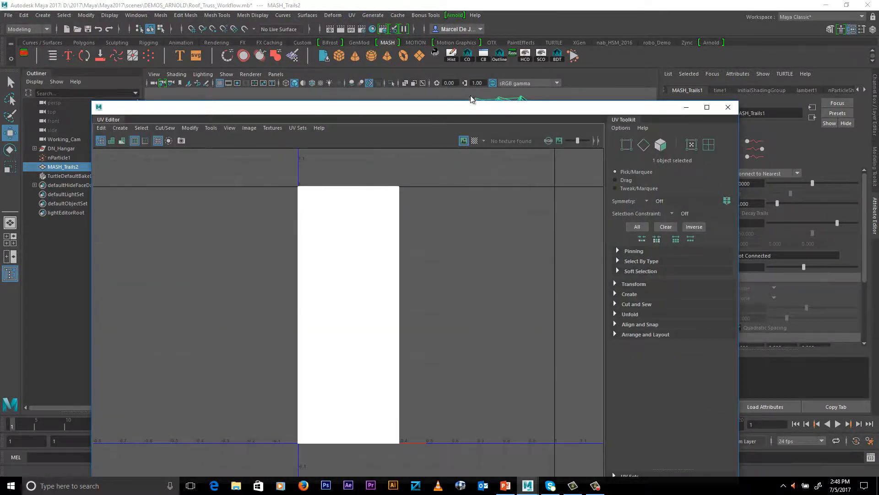
pyautogui.moveTo(470, 96); pyautogui.dragTo(547, 67)
pyautogui.moveTo(446, 165); pyautogui.dragTo(448, 190, button='right')
pyautogui.moveTo(360, 136); pyautogui.dragTo(562, 431)
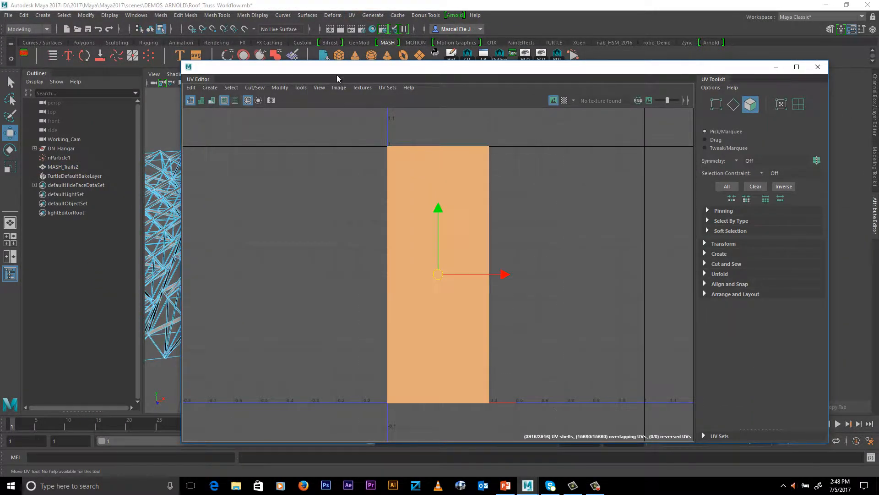
# Normalize the selected faces' UVs along UV, each face separately and centered on the closest tile
pyautogui.click(279, 87)
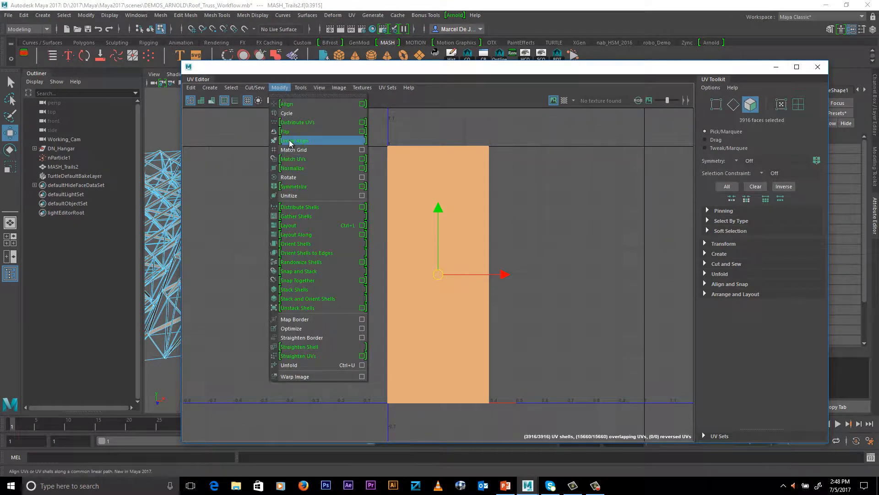
pyautogui.click(362, 168)
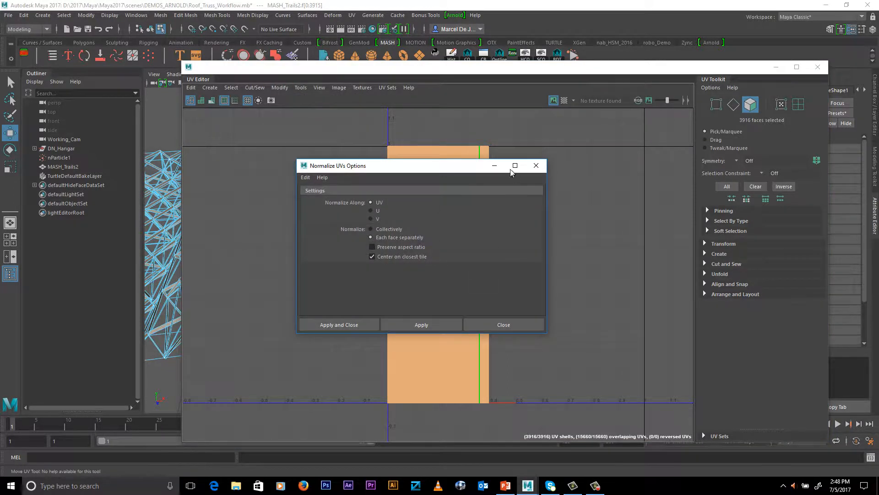
pyautogui.moveTo(451, 169); pyautogui.dragTo(613, 183)
pyautogui.click(513, 341)
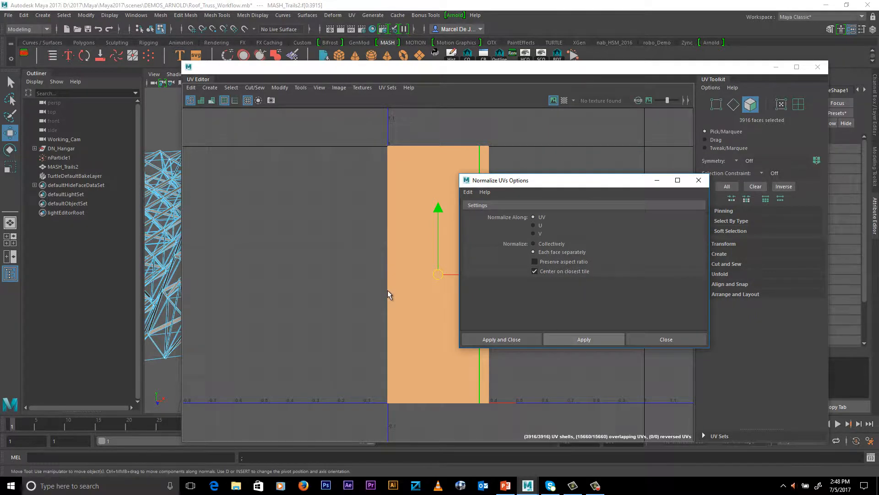
pyautogui.click(666, 339)
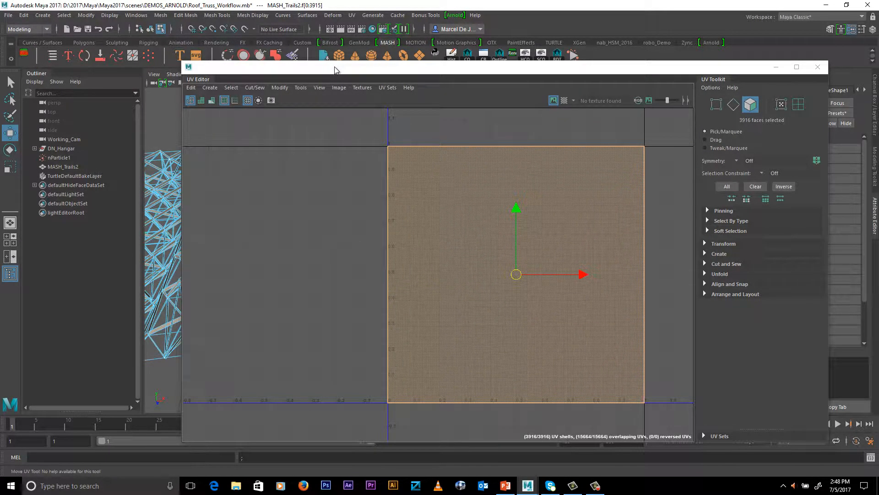
pyautogui.moveTo(341, 71); pyautogui.dragTo(372, 65)
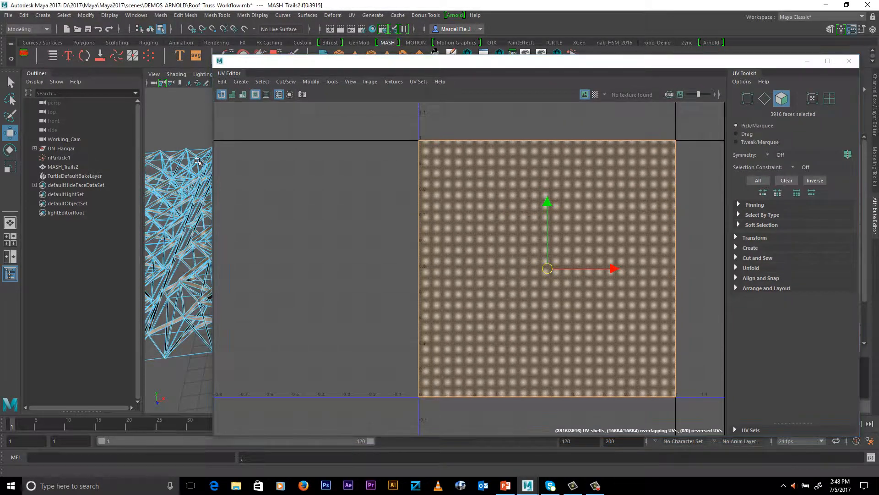
# Select the overlapping edges along the U=0 side of the UV square, and close the UV Editor
pyautogui.keyDown('alt'); pyautogui.moveTo(195, 153); pyautogui.dragTo(213, 154, button='middle'); pyautogui.keyUp('alt')
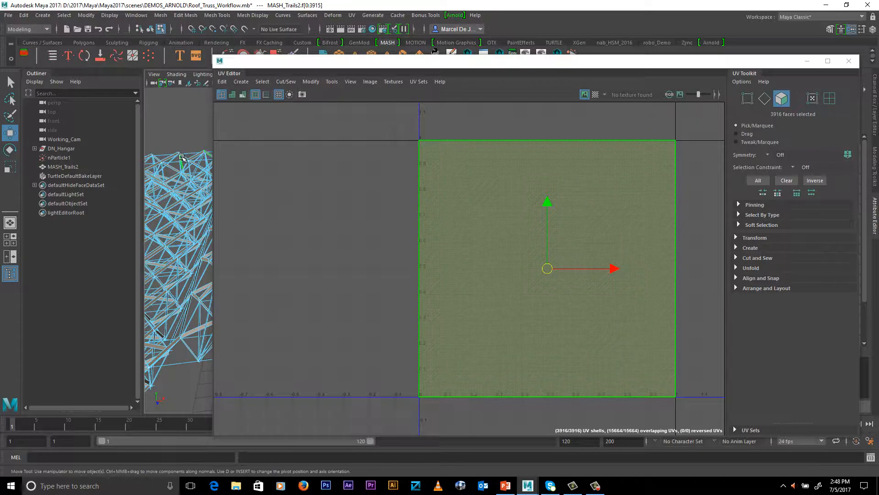
pyautogui.press('F8')
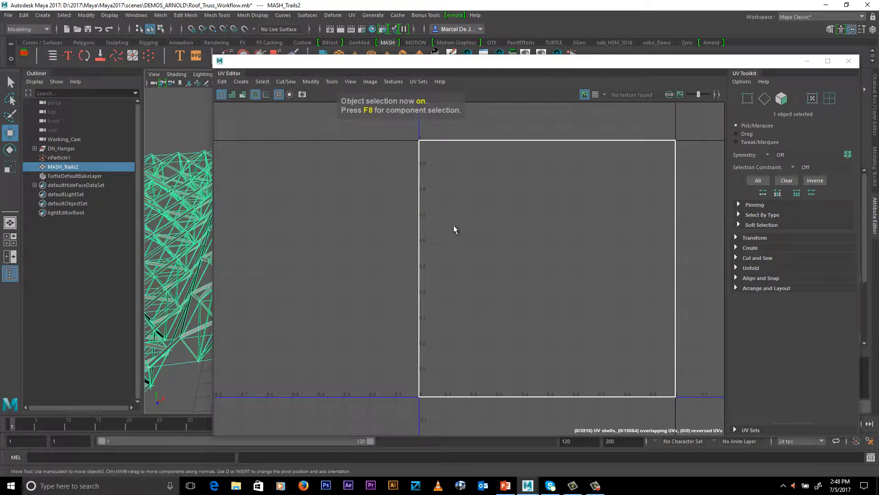
pyautogui.moveTo(418, 157); pyautogui.dragTo(418, 138, button='right')
pyautogui.moveTo(389, 188); pyautogui.dragTo(461, 212)
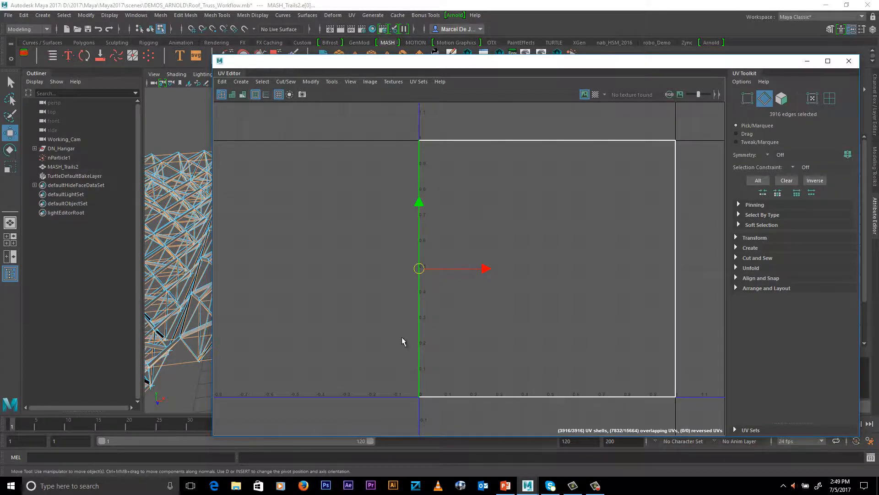
pyautogui.moveTo(591, 63); pyautogui.dragTo(513, 53)
pyautogui.click(774, 52)
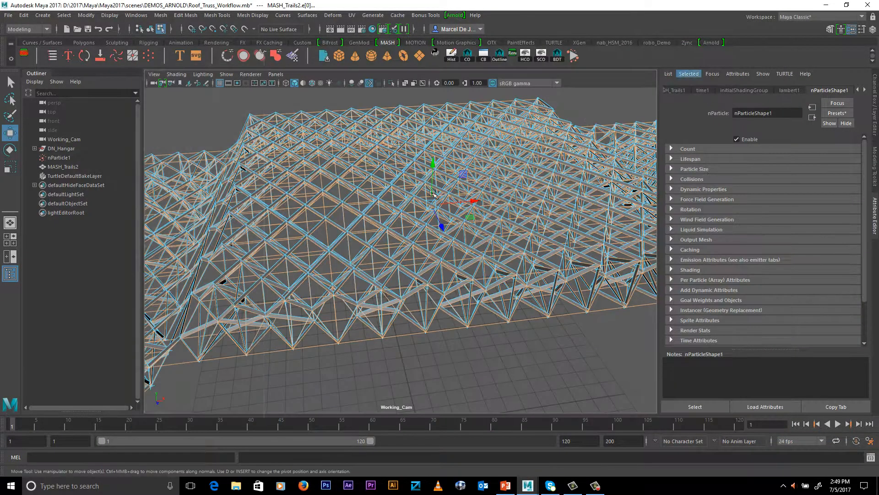
# Convert the selected truss edges into curves with Duplicate Surface Curves
pyautogui.keyDown('alt'); pyautogui.moveTo(433, 193); pyautogui.dragTo(534, 210, button='right'); pyautogui.keyUp('alt')
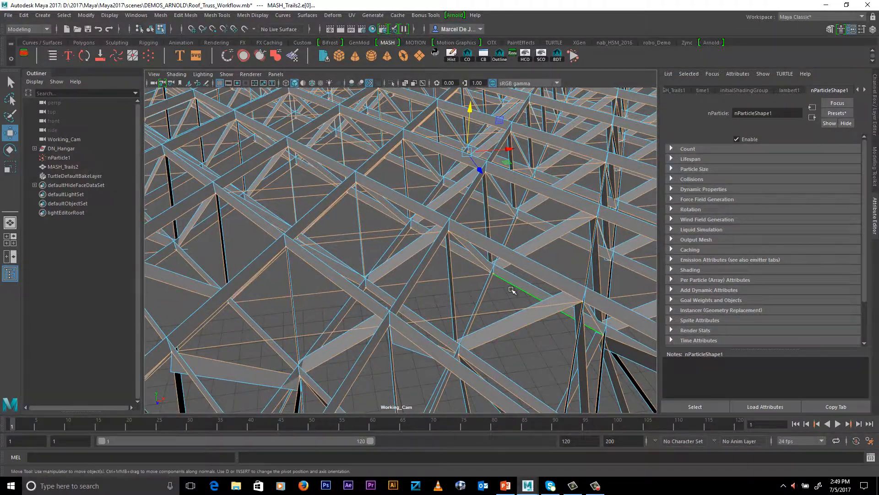
pyautogui.keyDown('alt'); pyautogui.moveTo(448, 249); pyautogui.dragTo(444, 272); pyautogui.keyUp('alt')
pyautogui.keyDown('alt'); pyautogui.moveTo(557, 285); pyautogui.dragTo(460, 270, button='right'); pyautogui.keyUp('alt')
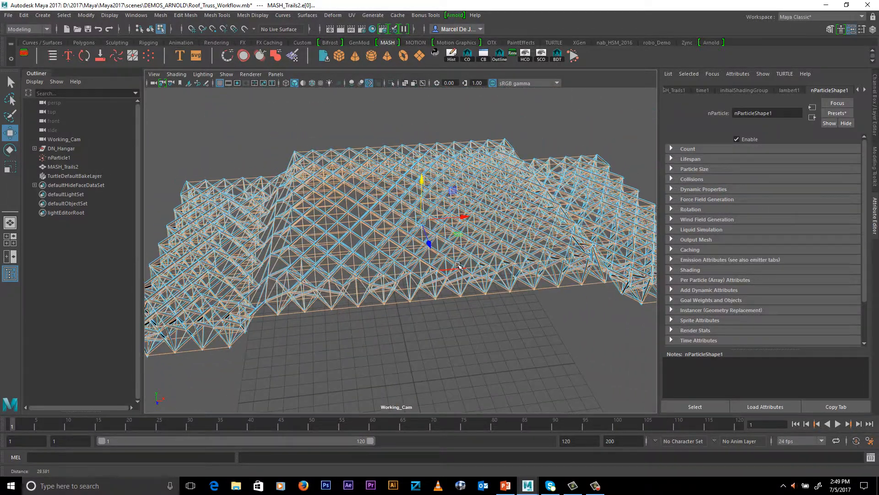
pyautogui.keyDown('alt'); pyautogui.moveTo(461, 270); pyautogui.dragTo(433, 272); pyautogui.keyUp('alt')
pyautogui.click(285, 19)
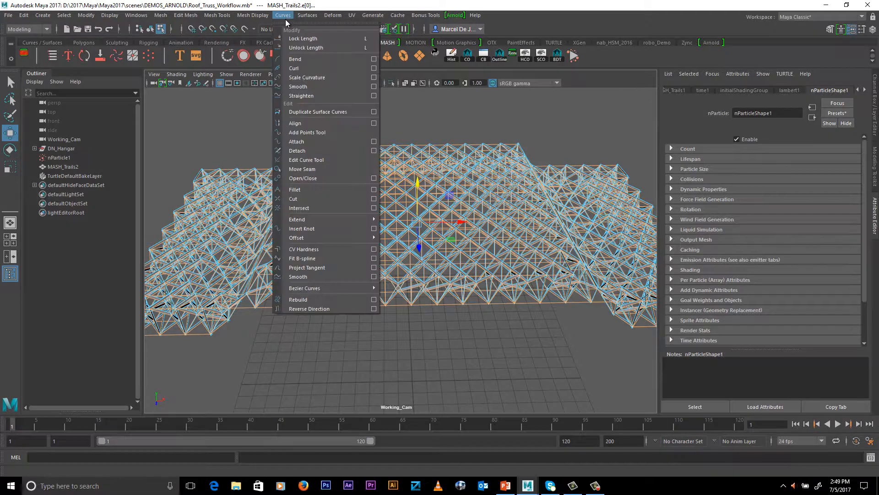
pyautogui.click(325, 113)
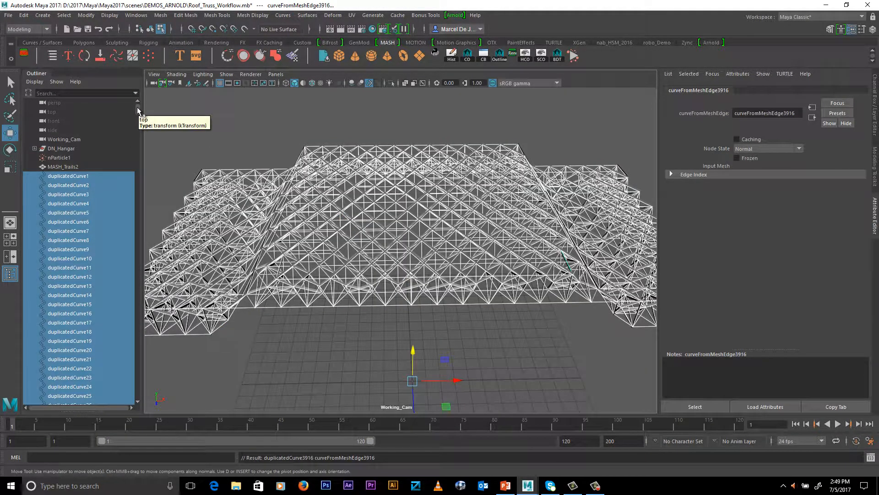
# Delete the MASH trails mesh, keeping only the duplicated curves
pyautogui.keyDown('alt'); pyautogui.moveTo(479, 257); pyautogui.dragTo(506, 289, button='right'); pyautogui.keyUp('alt')
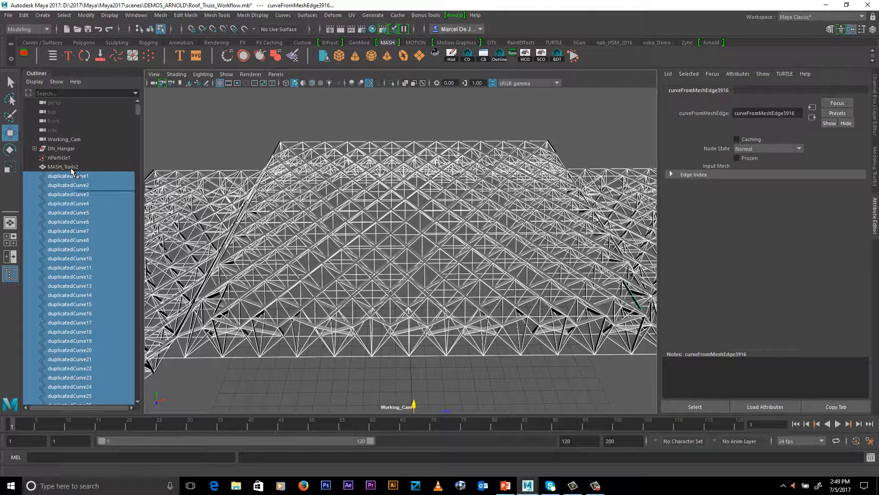
pyautogui.click(457, 16)
pyautogui.click(53, 167)
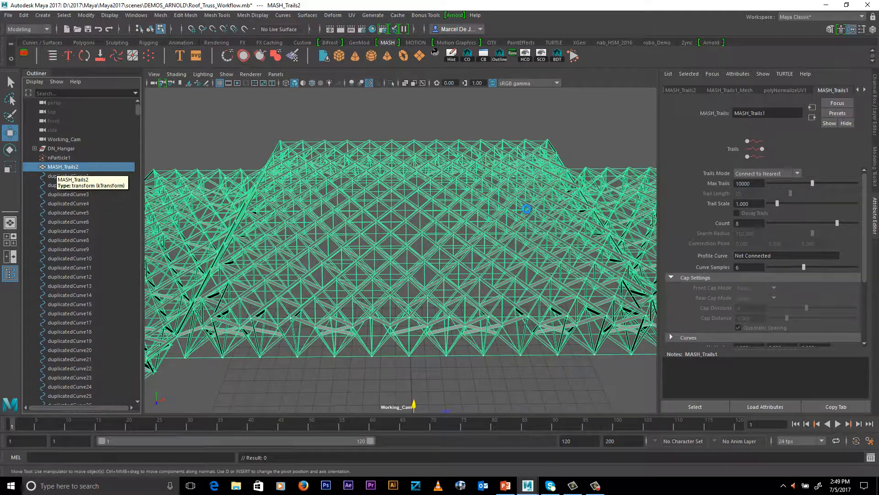
pyautogui.press('Delete')
# Select all the duplicated curves from first to last and put them in an Arnold Curve Collector
pyautogui.click(84, 166)
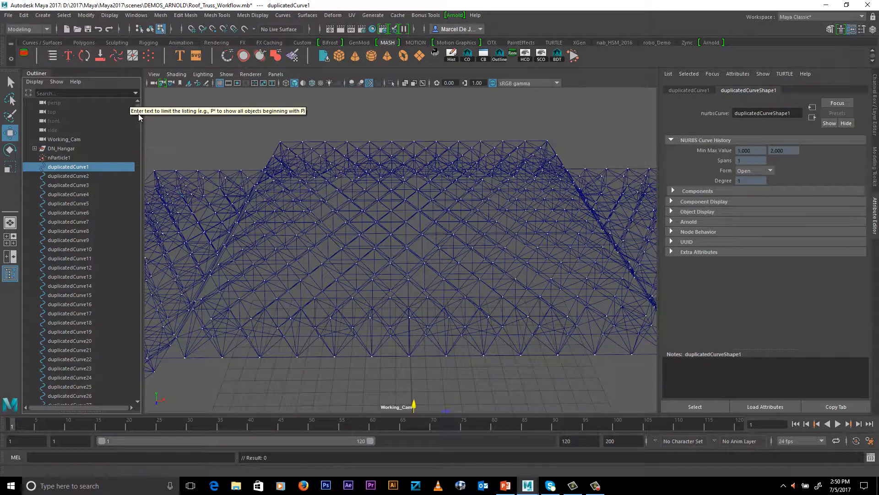
pyautogui.moveTo(136, 105); pyautogui.dragTo(144, 452)
pyautogui.keyDown('shift'); pyautogui.click(82, 350); pyautogui.keyUp('shift')
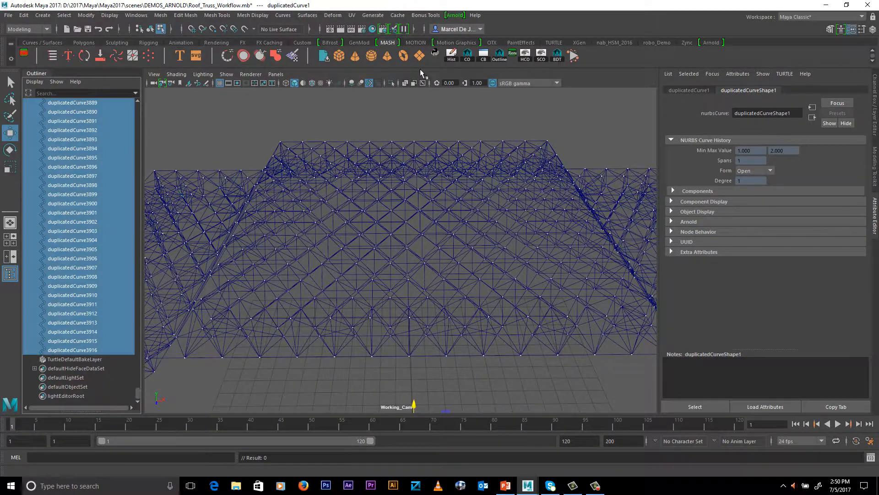
pyautogui.click(455, 16)
pyautogui.click(470, 71)
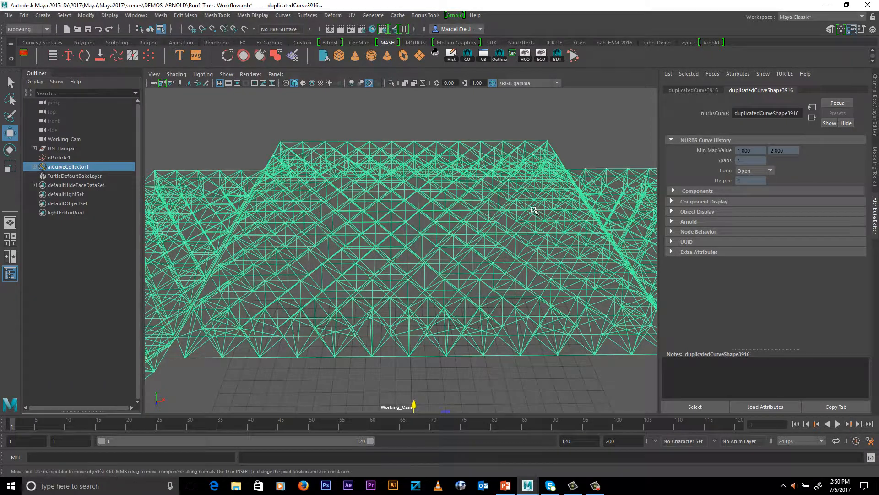
# Set the curve collector's Mode to thick and its Width to 0.06
pyautogui.click(35, 168)
pyautogui.click(35, 167)
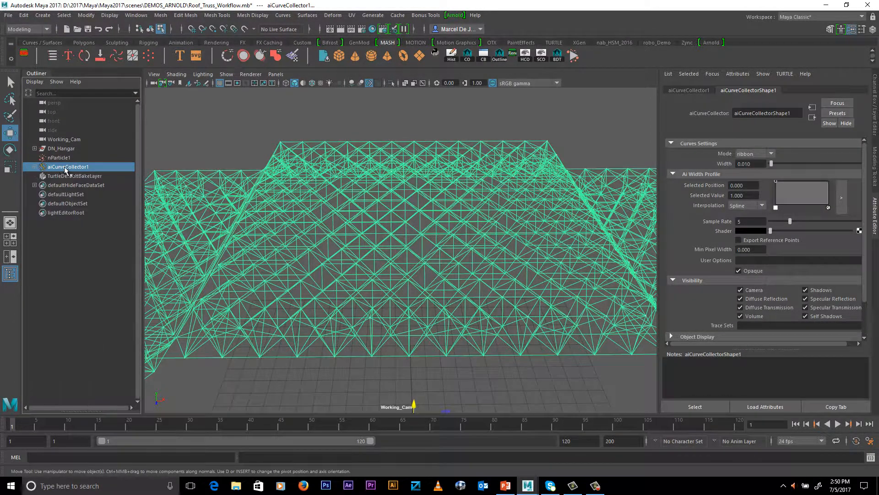
pyautogui.scroll(-2, 516, 230)
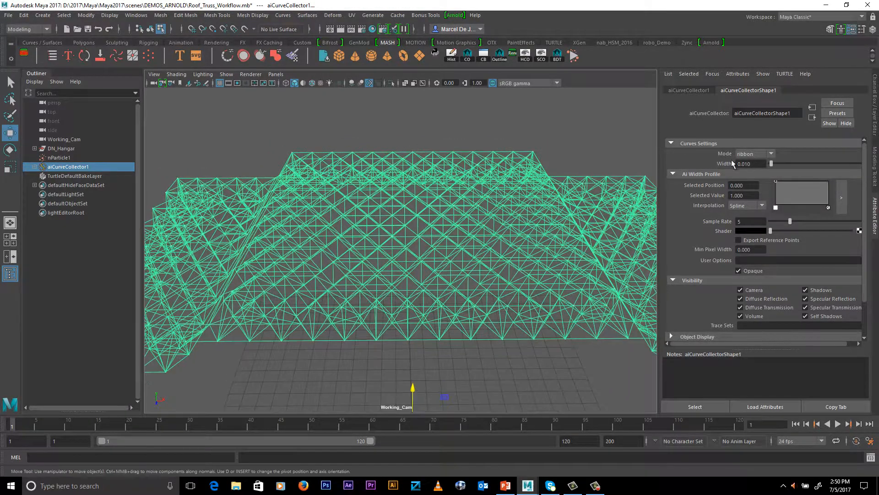
pyautogui.keyDown('alt'); pyautogui.moveTo(312, 198); pyautogui.dragTo(473, 184); pyautogui.keyUp('alt')
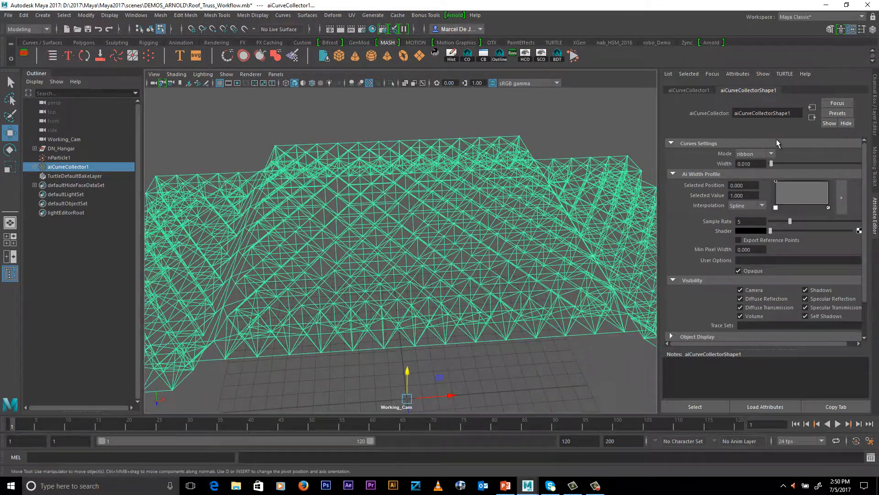
pyautogui.click(747, 158)
pyautogui.click(753, 173)
pyautogui.keyDown('alt'); pyautogui.moveTo(566, 198); pyautogui.dragTo(546, 192); pyautogui.keyUp('alt')
pyautogui.moveTo(737, 164); pyautogui.dragTo(772, 175)
pyautogui.write('.0')
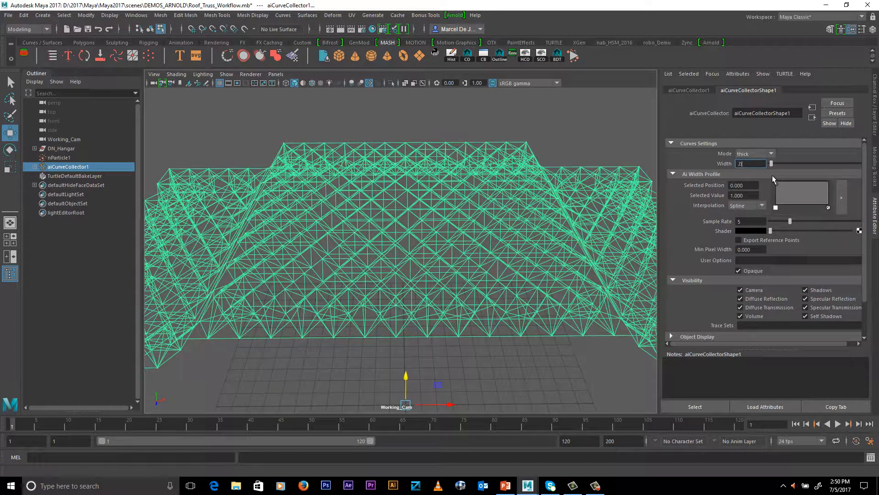
pyautogui.write('60')
pyautogui.press('Return')
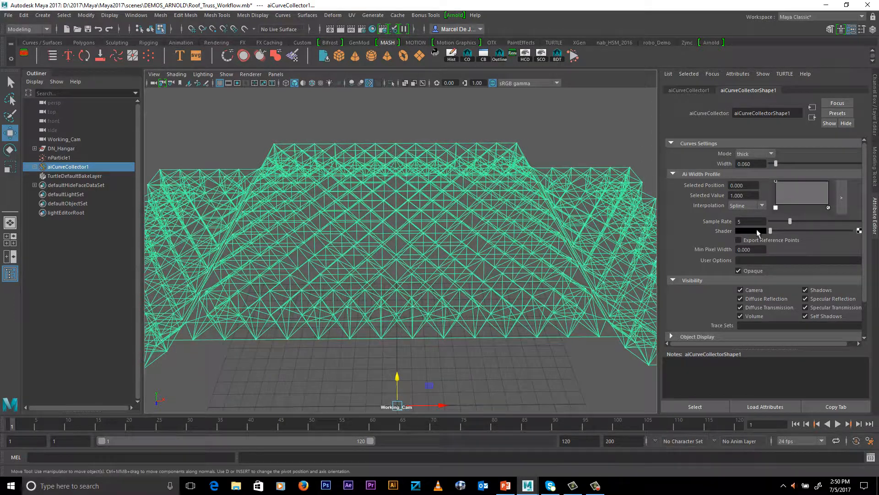
# Assign a new Arnold aiStandardSurface shader to the curve collector
pyautogui.click(859, 231)
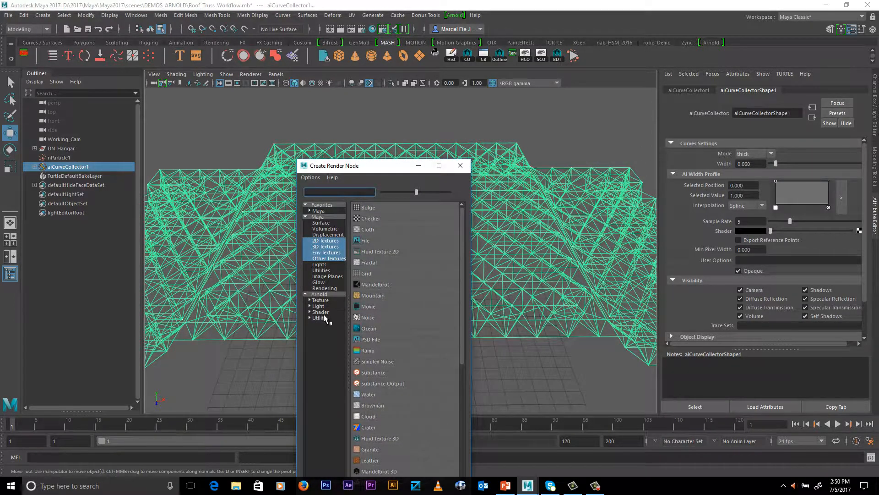
pyautogui.click(322, 312)
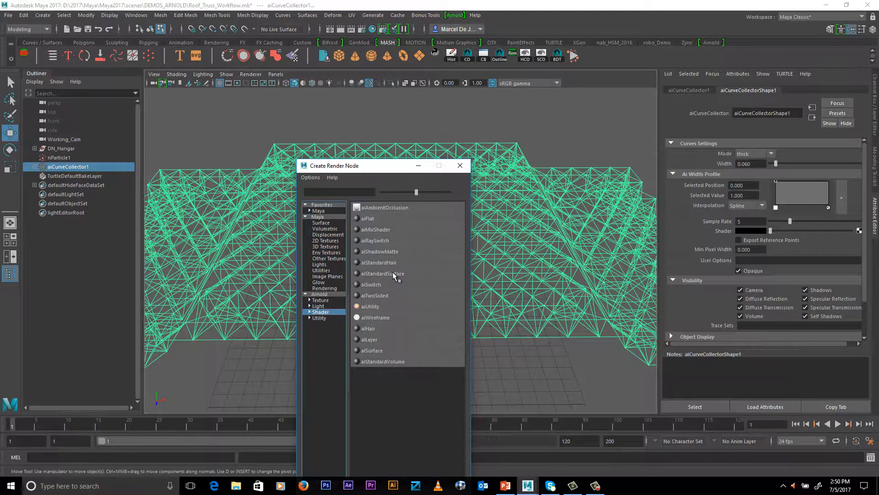
pyautogui.click(393, 274)
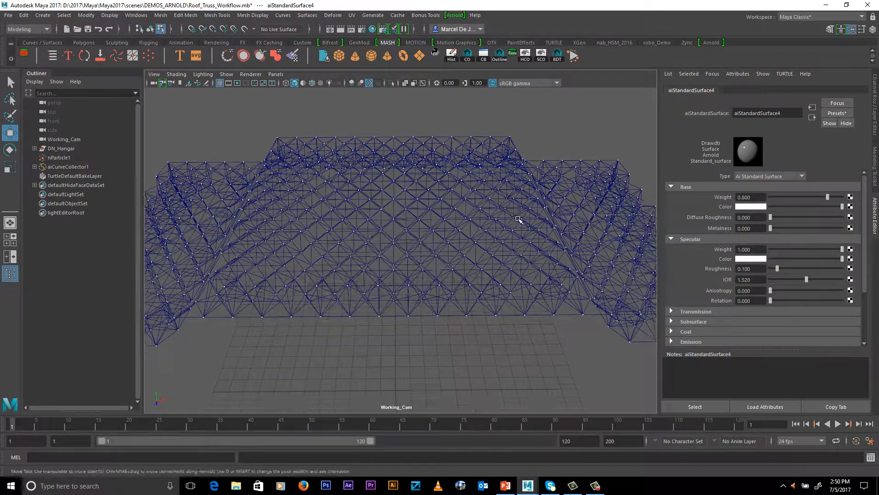
# Create a polygon sphere at the grid's origin beneath the roof truss
pyautogui.keyDown('alt'); pyautogui.moveTo(518, 219); pyautogui.dragTo(543, 232); pyautogui.keyUp('alt')
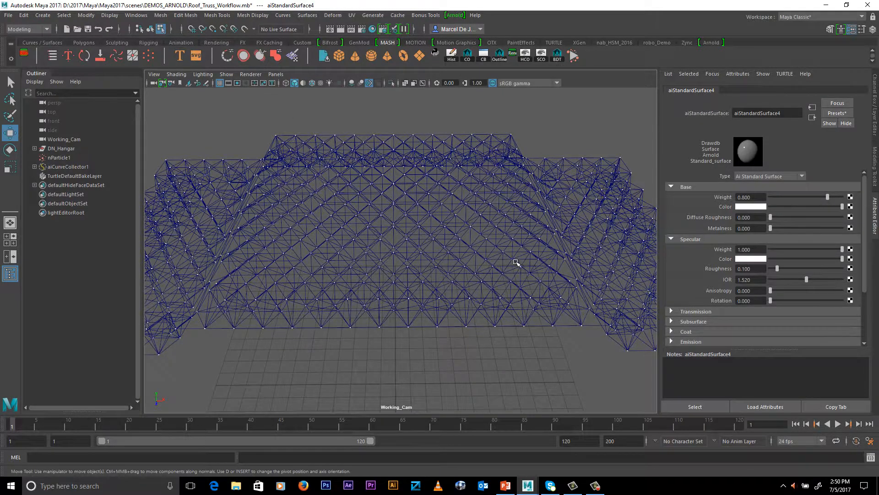
pyautogui.keyDown('alt'); pyautogui.moveTo(514, 263); pyautogui.dragTo(459, 221); pyautogui.keyUp('alt')
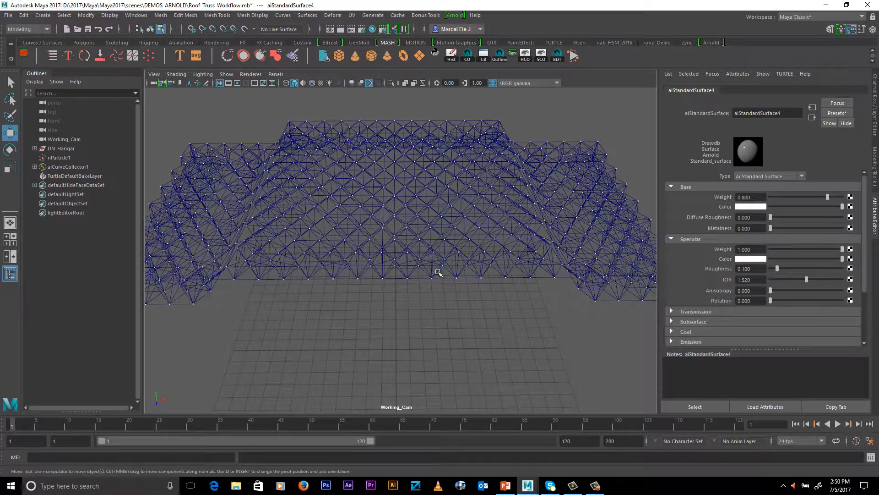
pyautogui.keyDown('alt'); pyautogui.moveTo(467, 244); pyautogui.dragTo(468, 245); pyautogui.keyUp('alt')
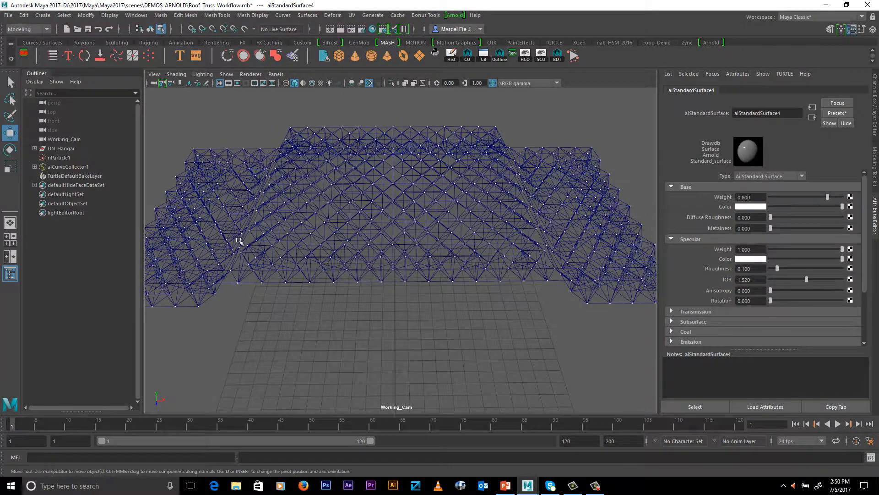
pyautogui.keyDown('alt'); pyautogui.moveTo(483, 216); pyautogui.dragTo(481, 202, button='middle'); pyautogui.keyUp('alt')
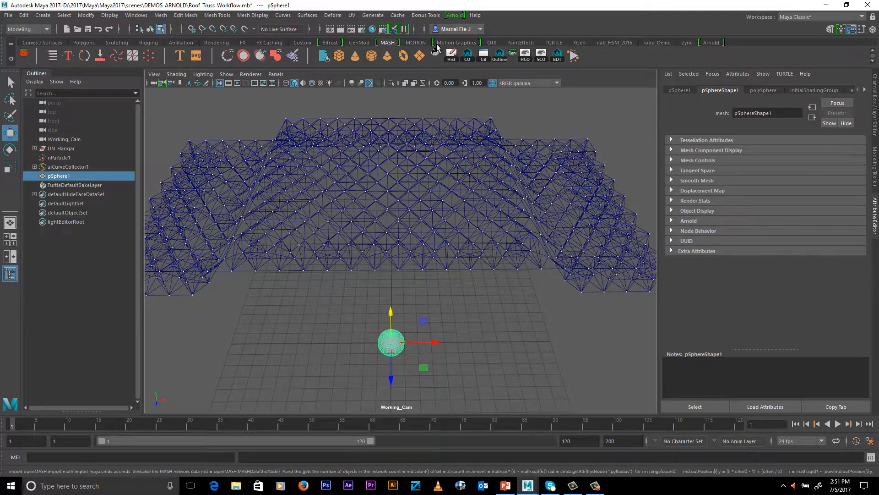
# Create a MASH network from the sphere with Instancer as the geometry type and the linear distribution
pyautogui.press('space')
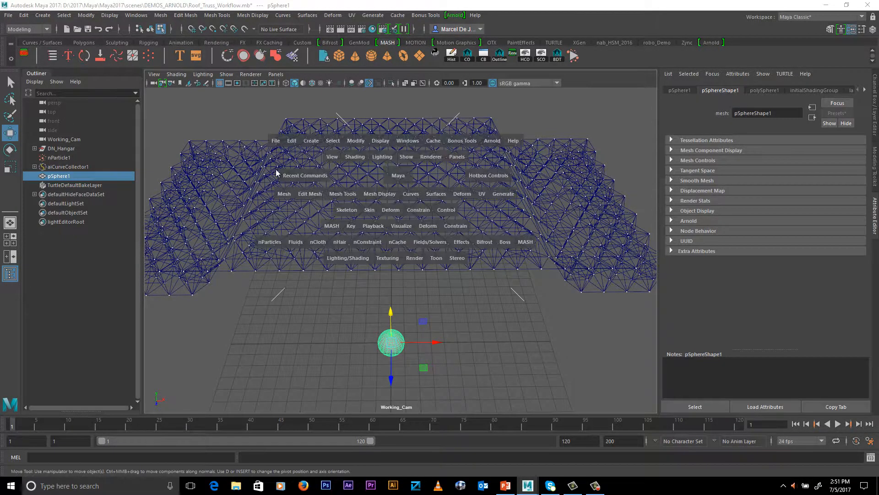
pyautogui.click(526, 242)
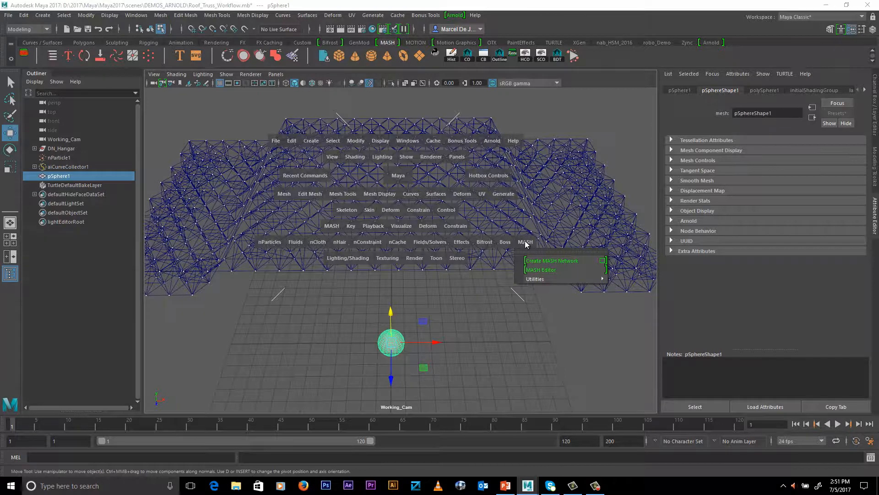
pyautogui.click(603, 260)
pyautogui.click(559, 224)
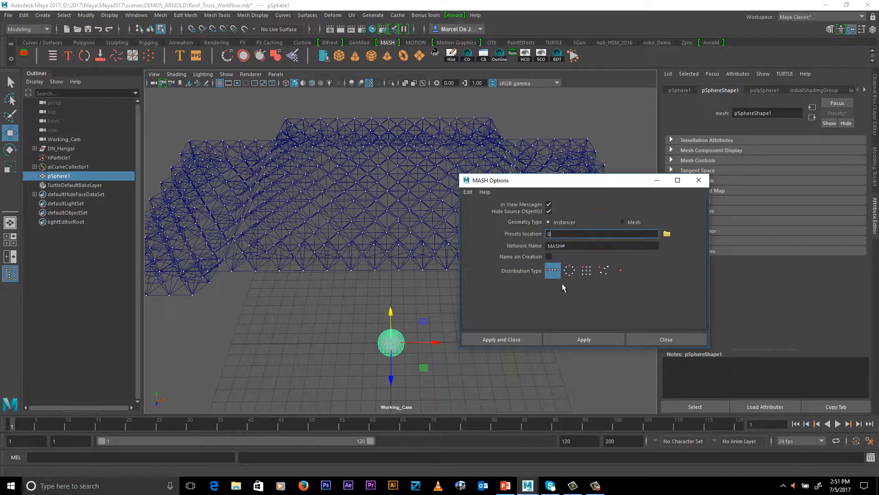
pyautogui.click(501, 339)
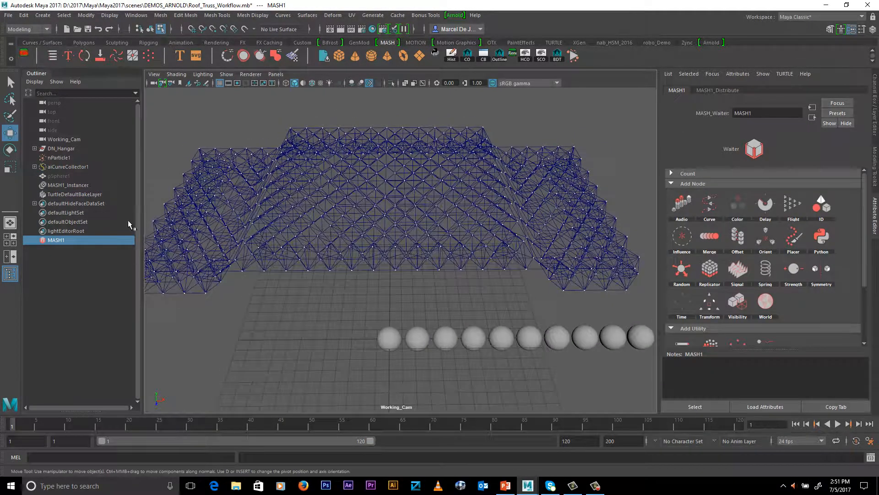
# Connect nParticle1 to the MASH1 network so a sphere is instanced at every particle
pyautogui.click(67, 156)
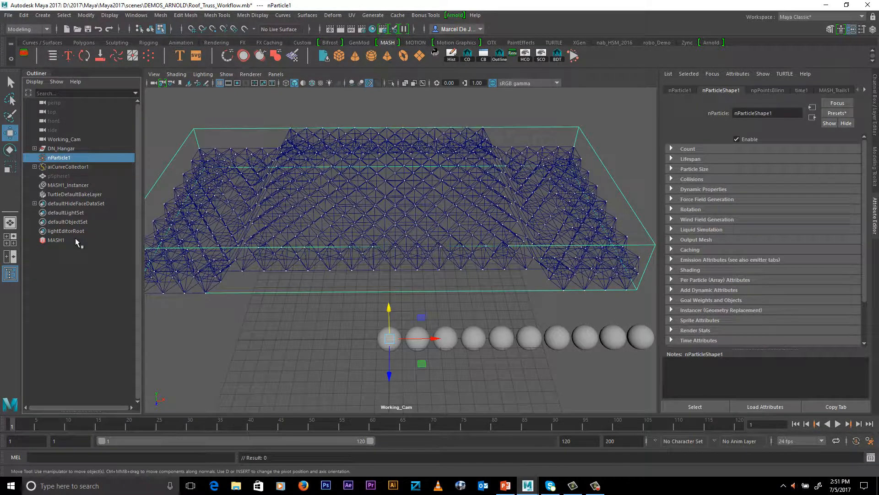
pyautogui.keyDown('ctrl'); pyautogui.click(56, 240); pyautogui.keyUp('ctrl')
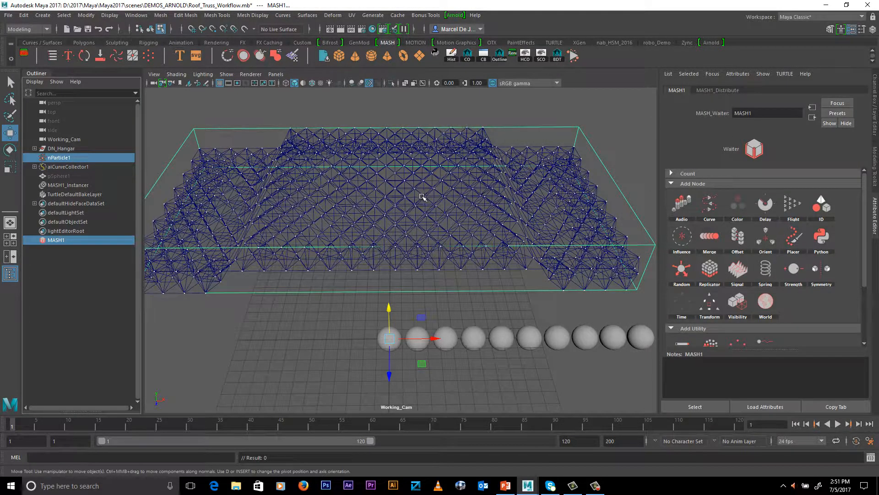
pyautogui.press('space')
pyautogui.click(547, 265)
pyautogui.moveTo(570, 300)
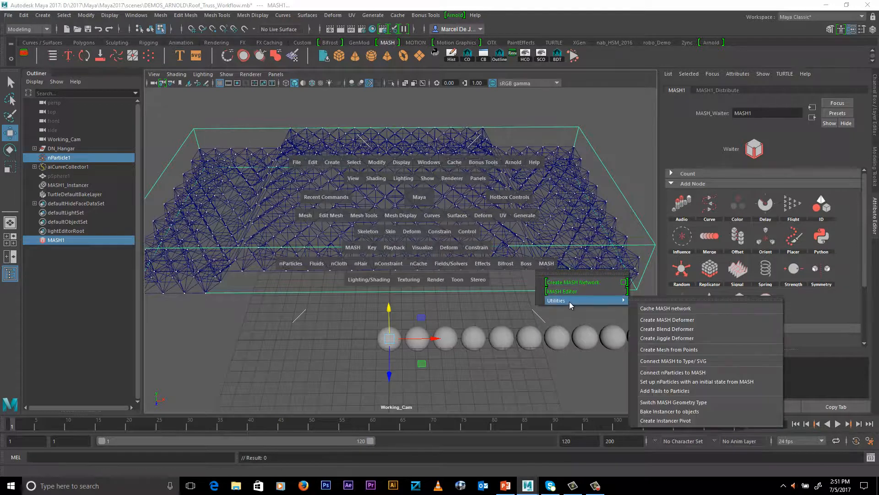
pyautogui.click(666, 372)
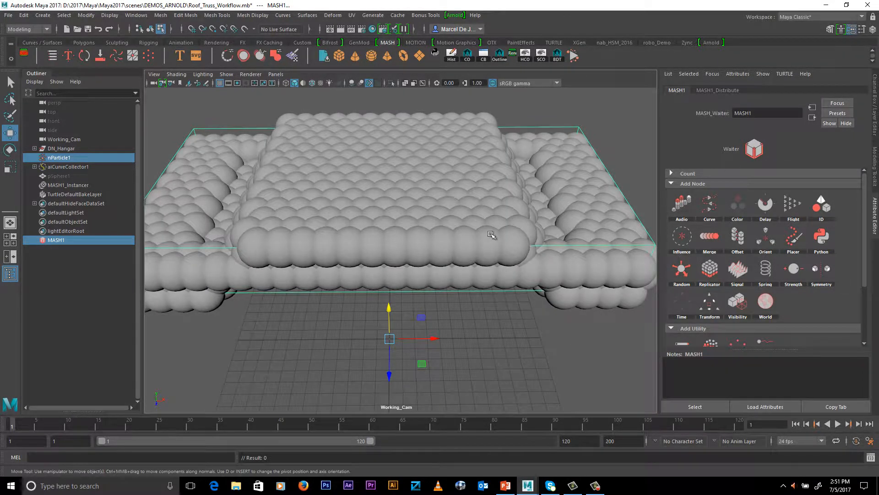
# Scale down the source sphere pSphere1, setting its Scale X, Y and Z to 0.06
pyautogui.keyDown('alt'); pyautogui.moveTo(492, 224); pyautogui.dragTo(509, 232, button='middle'); pyautogui.keyUp('alt')
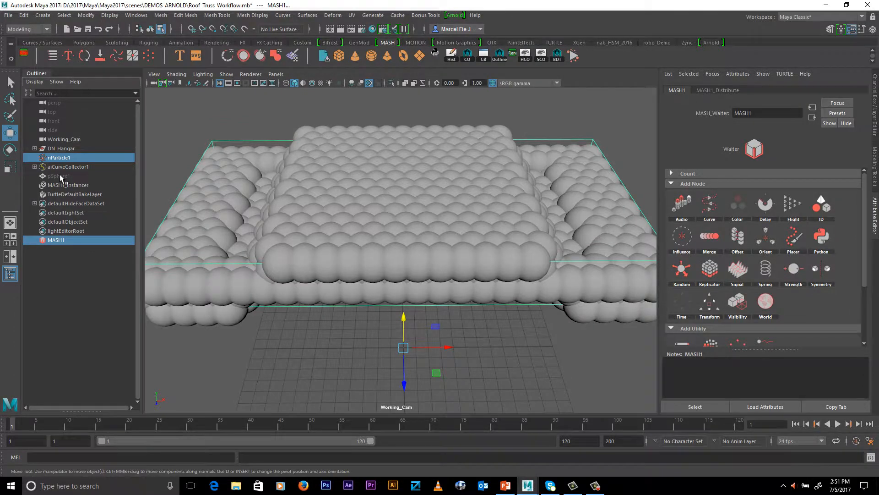
pyautogui.click(59, 176)
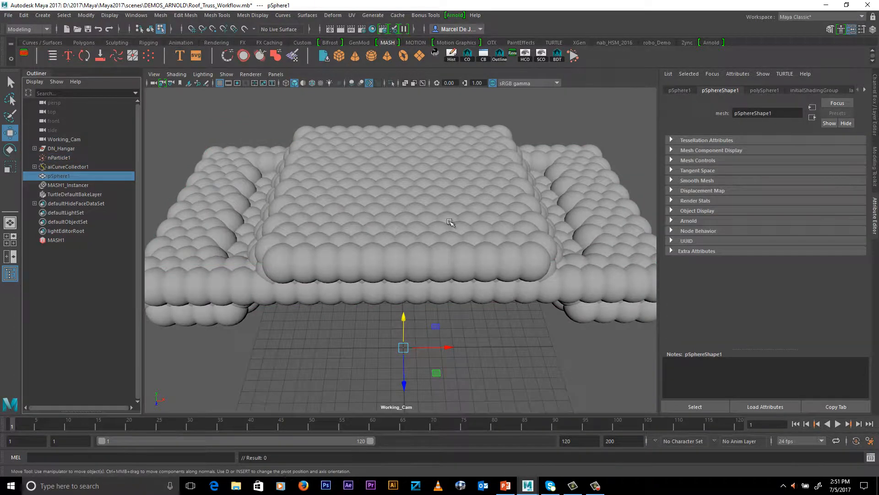
pyautogui.press('r')
pyautogui.moveTo(569, 227); pyautogui.dragTo(554, 252, button='middle')
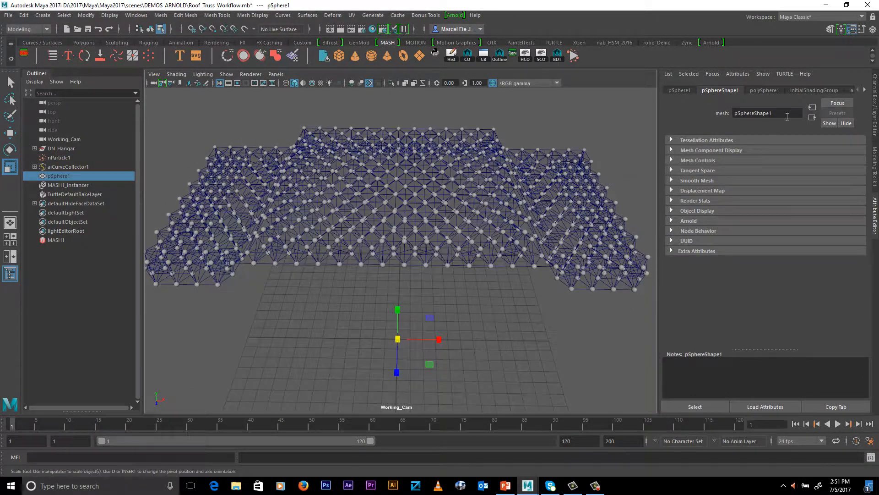
pyautogui.click(874, 110)
pyautogui.moveTo(851, 143); pyautogui.dragTo(854, 158)
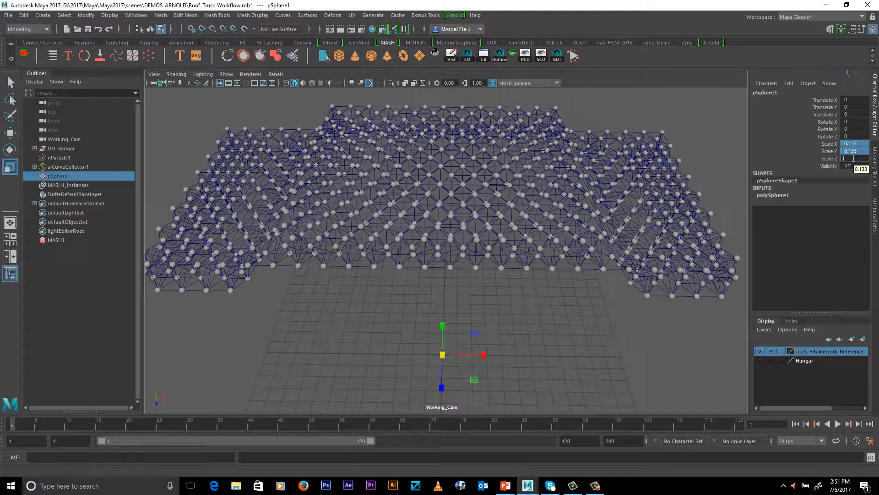
pyautogui.write('.06')
pyautogui.press('Return')
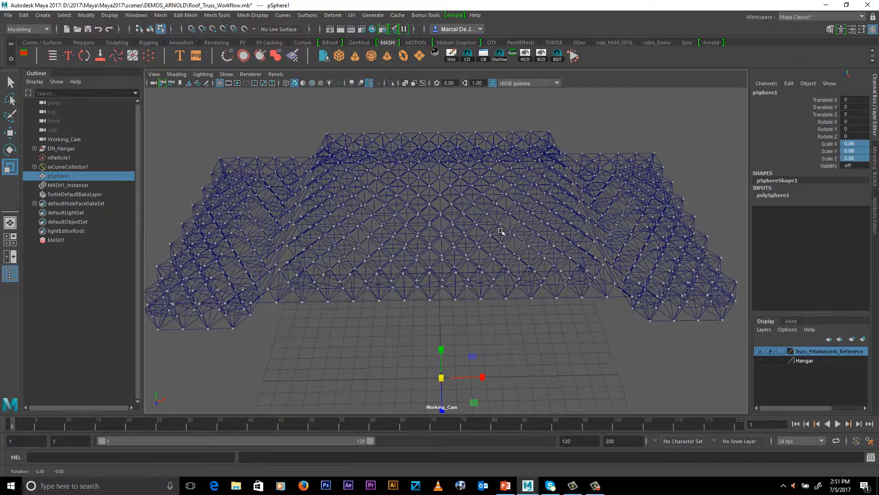
# Add an Arnold skydome light to the scene
pyautogui.click(454, 16)
pyautogui.moveTo(496, 62)
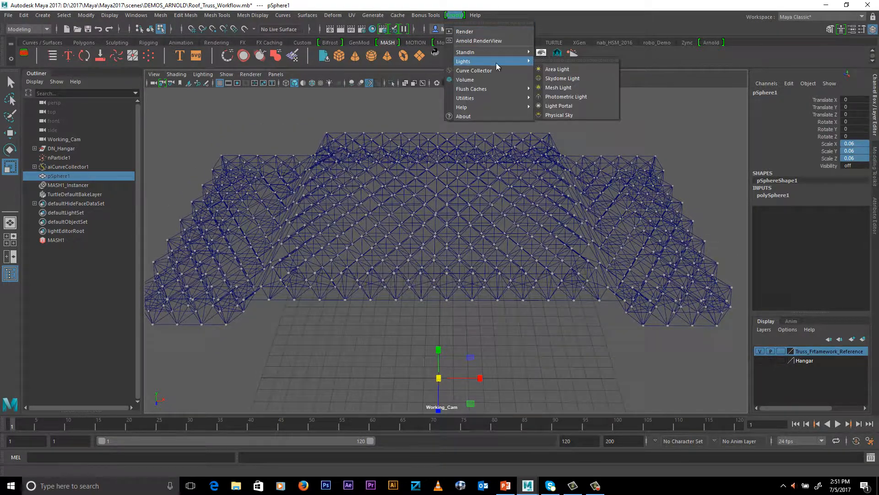
pyautogui.click(560, 77)
# Render a close-up of the truss joints in the Arnold RenderView
pyautogui.scroll(5, 499, 145)
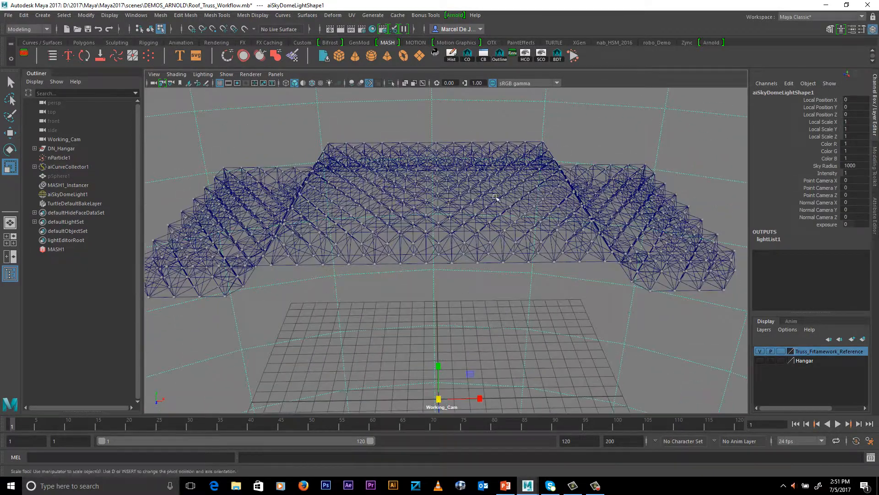
pyautogui.scroll(5, 499, 146)
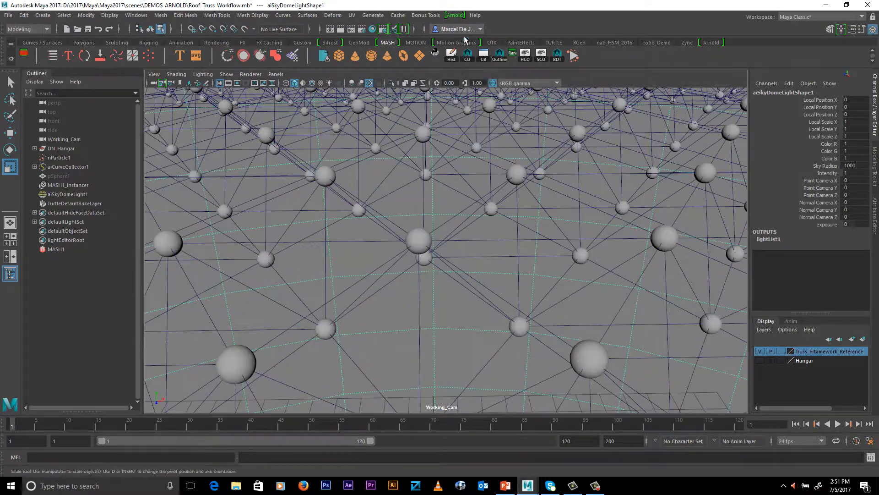
pyautogui.click(456, 15)
pyautogui.click(476, 41)
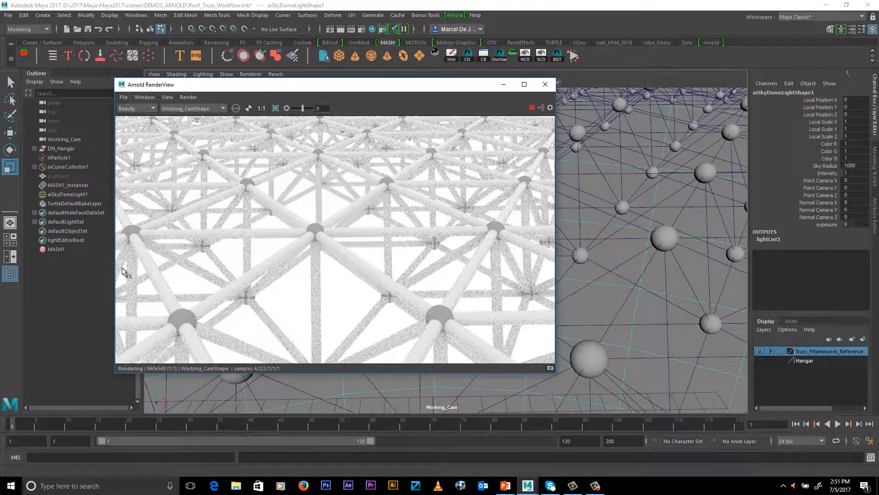
# Set pSphere1's Scale X, Y and Z to 0.07 and close the Arnold RenderView
pyautogui.click(62, 177)
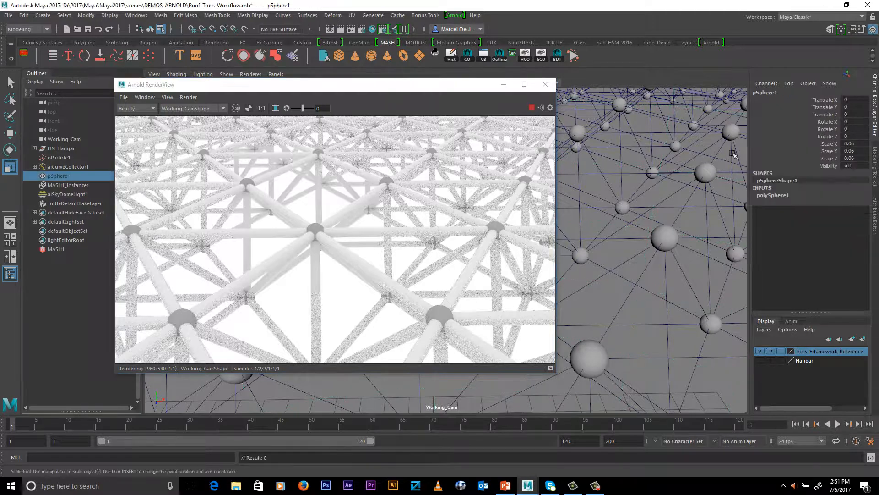
pyautogui.moveTo(851, 144); pyautogui.dragTo(855, 158)
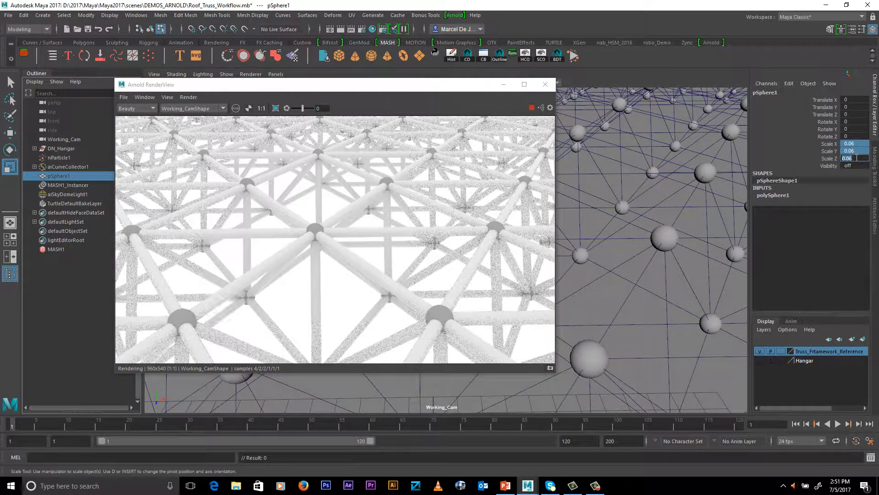
pyautogui.write('0.07')
pyautogui.press('Return')
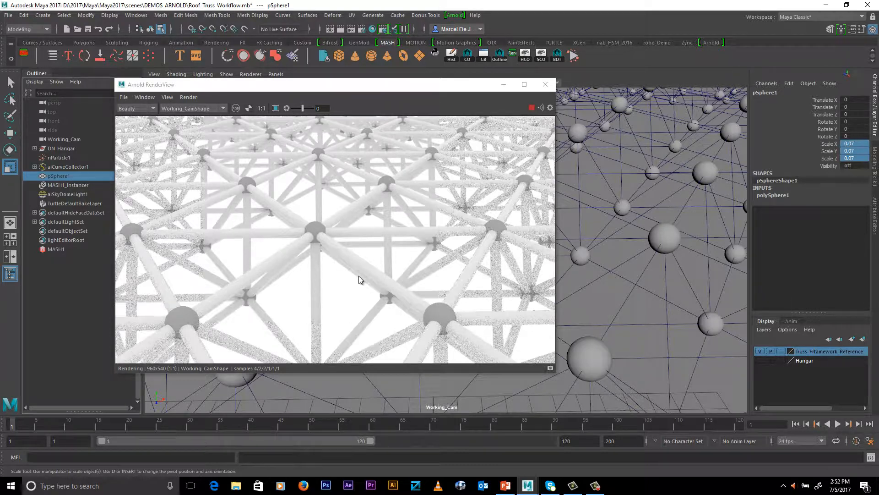
pyautogui.click(545, 84)
# Select DN_Hangar and turn on the visibility of the Hangar display layer
pyautogui.scroll(-5, 455, 238)
pyautogui.scroll(-5, 384, 219)
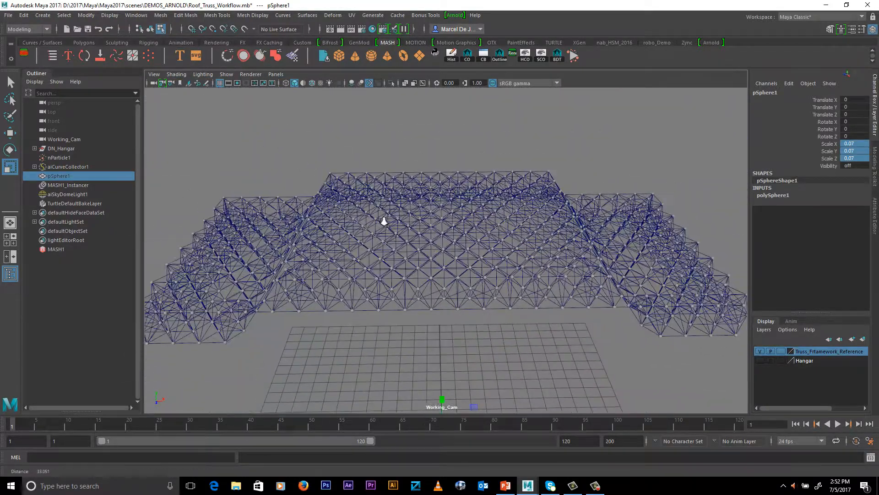
pyautogui.click(68, 148)
pyautogui.click(759, 361)
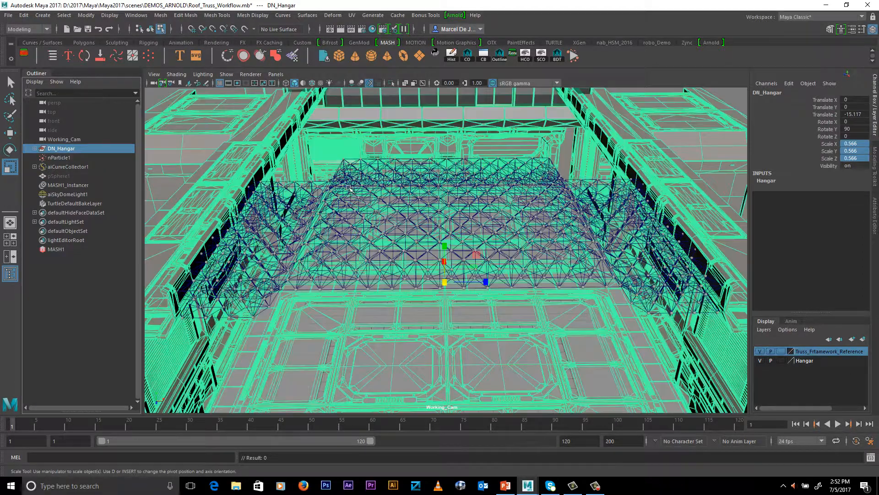
pyautogui.scroll(-5, 451, 243)
pyautogui.keyDown('alt'); pyautogui.moveTo(449, 245); pyautogui.dragTo(375, 231); pyautogui.keyUp('alt')
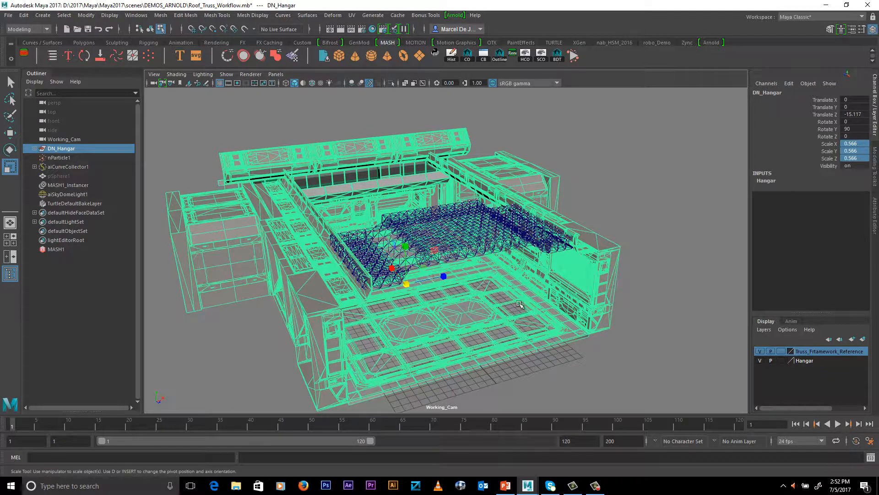
# Export the selected hangar as an Arnold stand-in to Env.ass, replacing the existing file
pyautogui.click(453, 16)
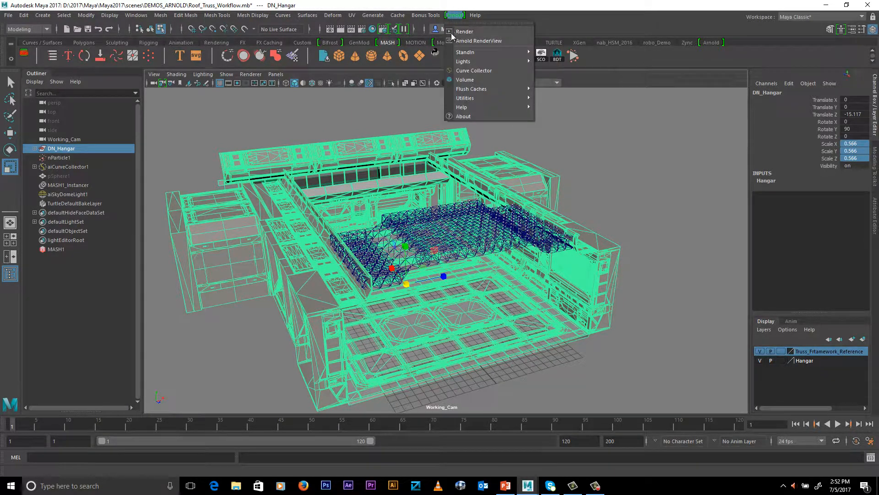
pyautogui.moveTo(465, 60)
pyautogui.click(563, 69)
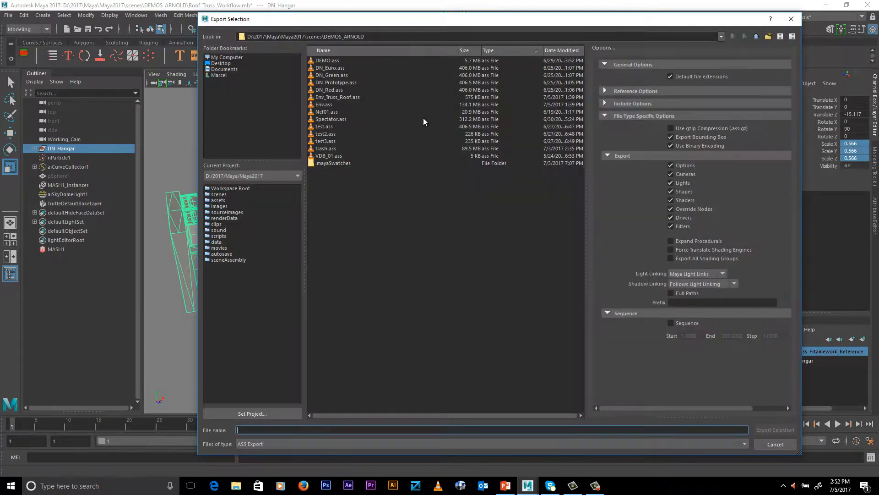
pyautogui.click(328, 105)
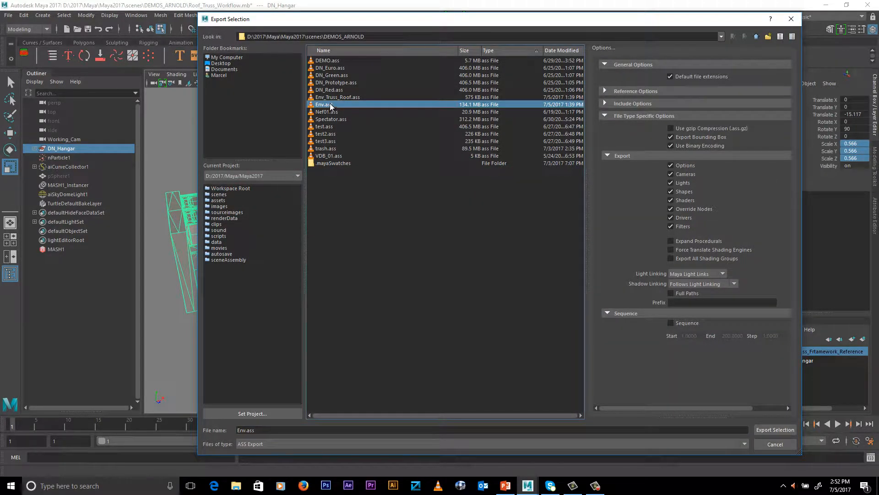
pyautogui.click(770, 432)
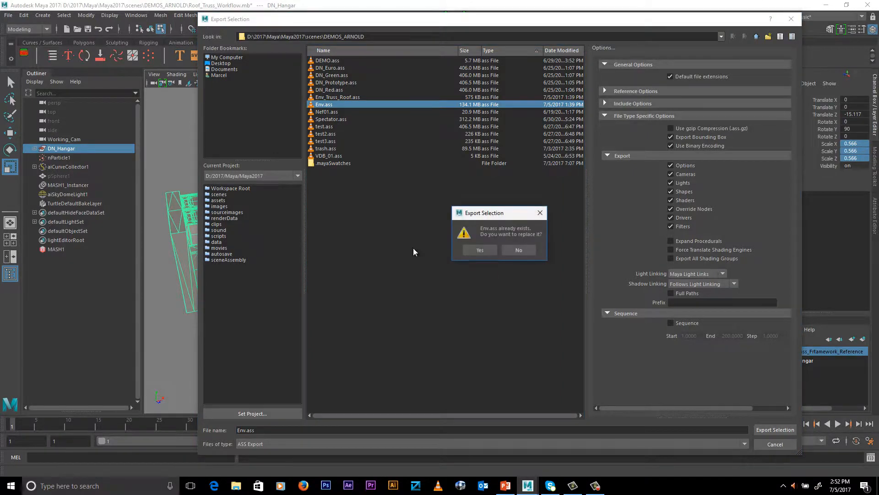
pyautogui.click(467, 248)
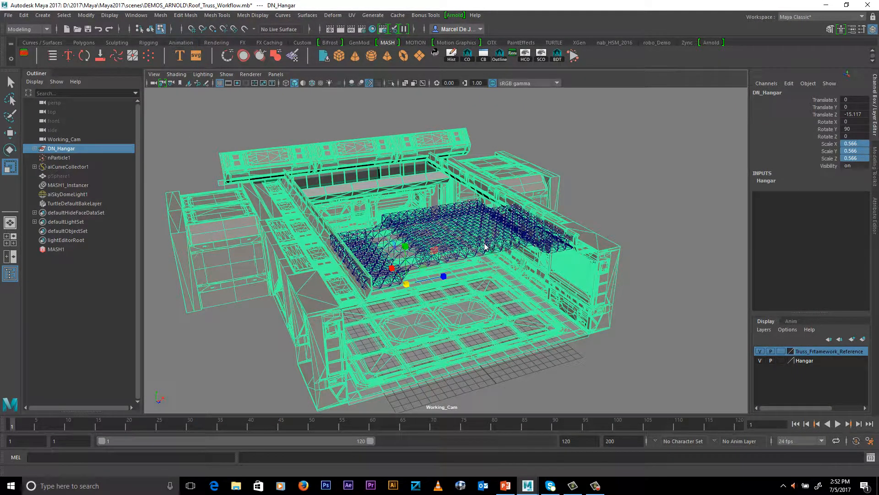
# Deselect the hangar and select aiCurveCollector1 together with MASH1_Instancer
pyautogui.keyDown('alt'); pyautogui.moveTo(485, 247); pyautogui.dragTo(704, 342); pyautogui.keyUp('alt')
pyautogui.click(705, 356)
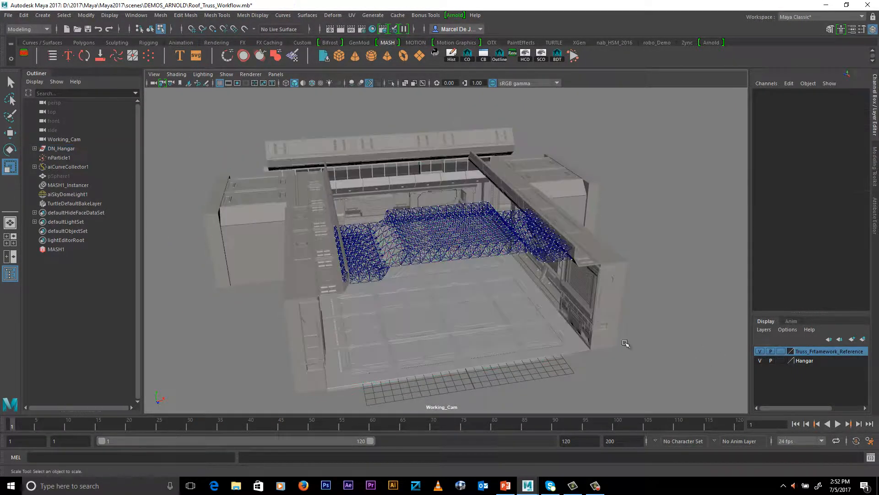
pyautogui.keyDown('alt'); pyautogui.moveTo(516, 297); pyautogui.dragTo(487, 291); pyautogui.keyUp('alt')
pyautogui.click(66, 167)
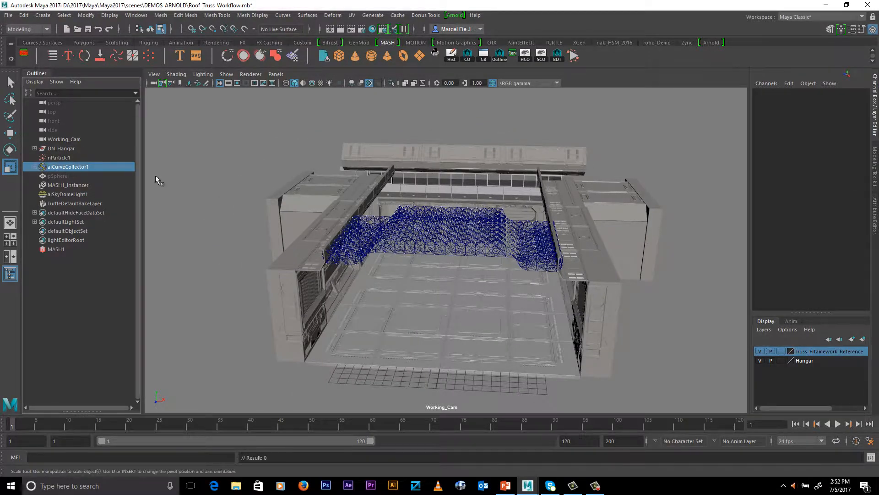
pyautogui.keyDown('ctrl'); pyautogui.click(68, 185); pyautogui.keyUp('ctrl')
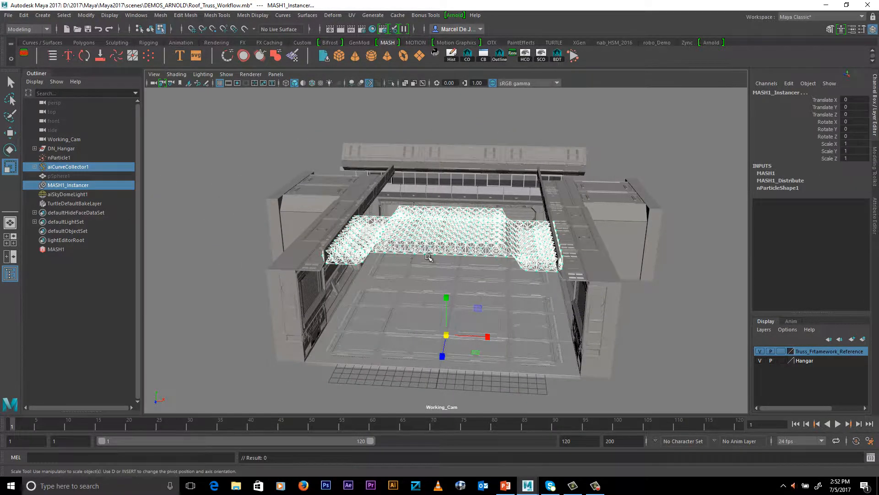
pyautogui.scroll(6, 526, 274)
pyautogui.scroll(3, 524, 274)
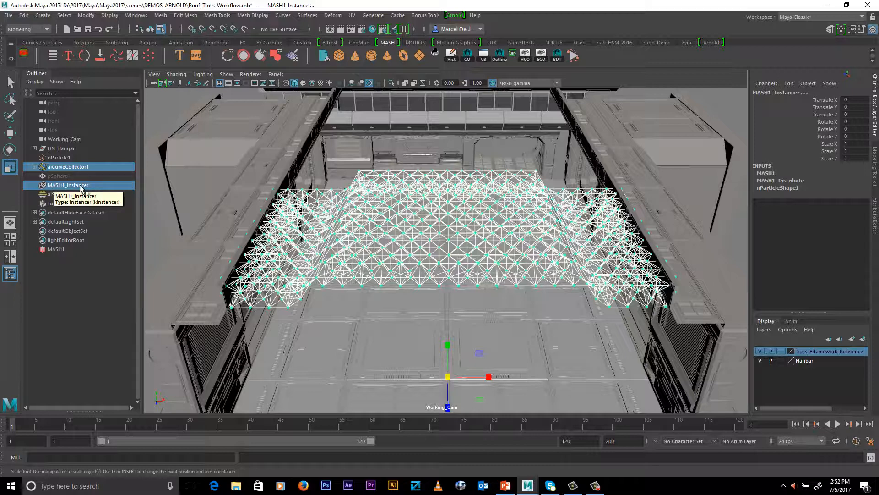
# Export the selected curve collector and MASH instancer as an Arnold stand-in to Env_Truss_Roof.ass, replacing the existing file
pyautogui.click(23, 15)
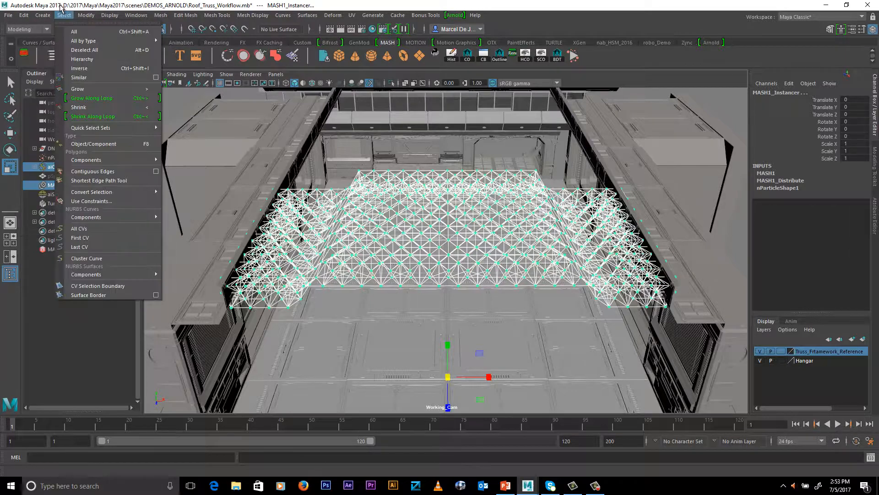
pyautogui.keyDown('alt'); pyautogui.moveTo(491, 215); pyautogui.dragTo(475, 196, button='middle'); pyautogui.keyUp('alt')
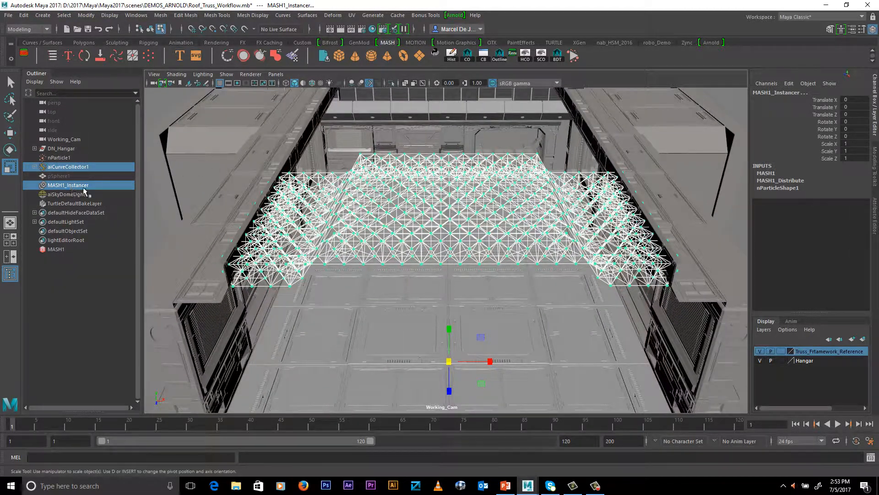
pyautogui.keyDown('alt'); pyautogui.moveTo(346, 187); pyautogui.dragTo(441, 215, button='middle'); pyautogui.keyUp('alt')
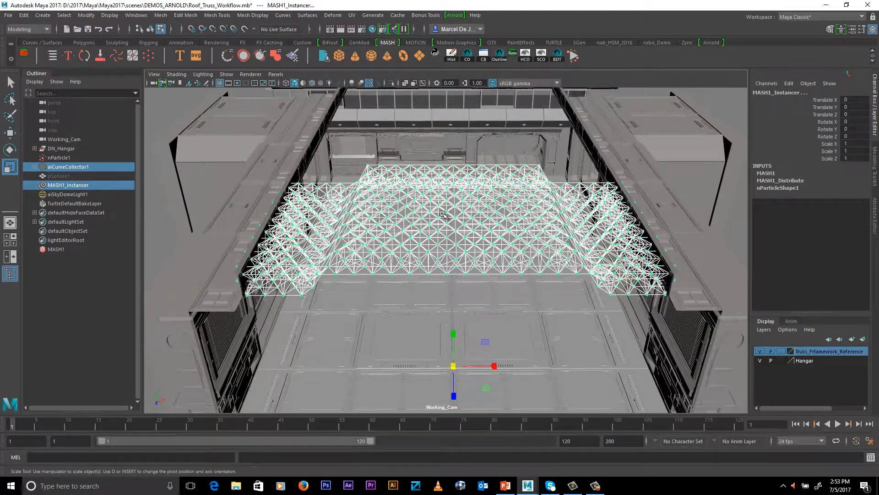
pyautogui.click(459, 16)
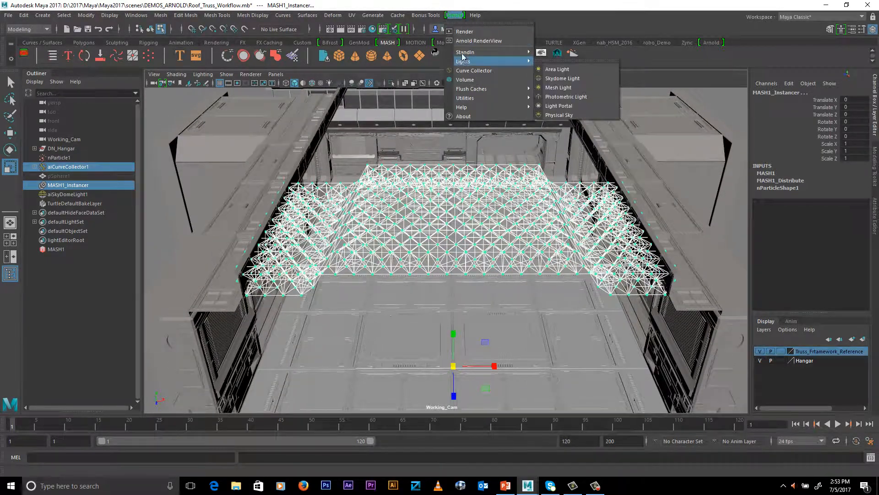
pyautogui.moveTo(472, 52)
pyautogui.click(557, 65)
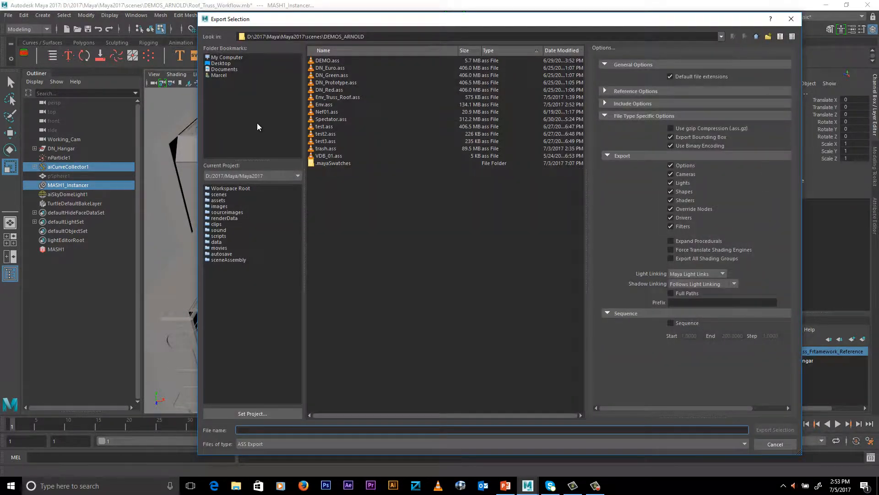
pyautogui.click(328, 98)
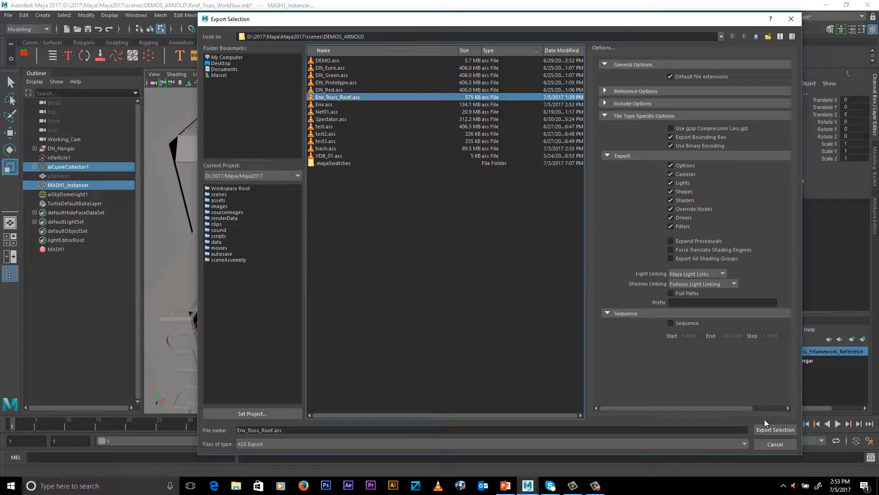
pyautogui.click(774, 429)
pyautogui.click(466, 253)
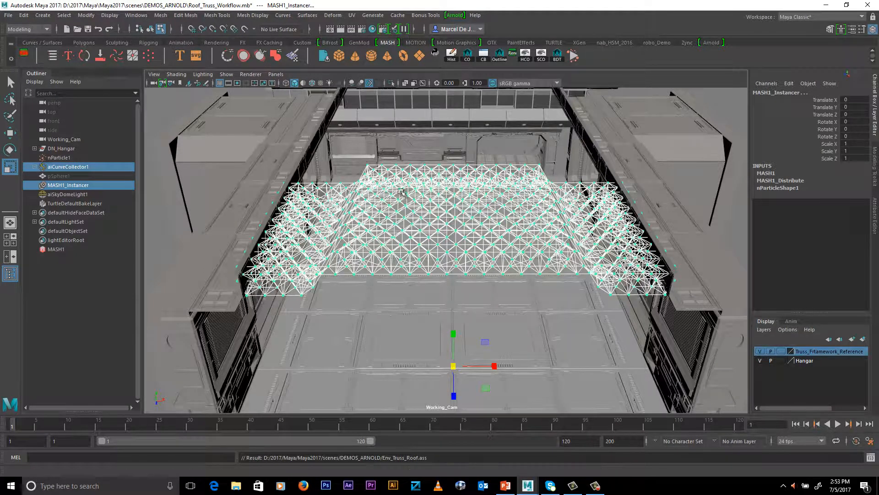
# Start a new empty scene without saving the changes to Roof_Truss_Workflow.mb
pyautogui.scroll(-3, 401, 191)
pyautogui.keyDown('alt'); pyautogui.moveTo(400, 191); pyautogui.dragTo(399, 161); pyautogui.keyUp('alt')
pyautogui.click(66, 29)
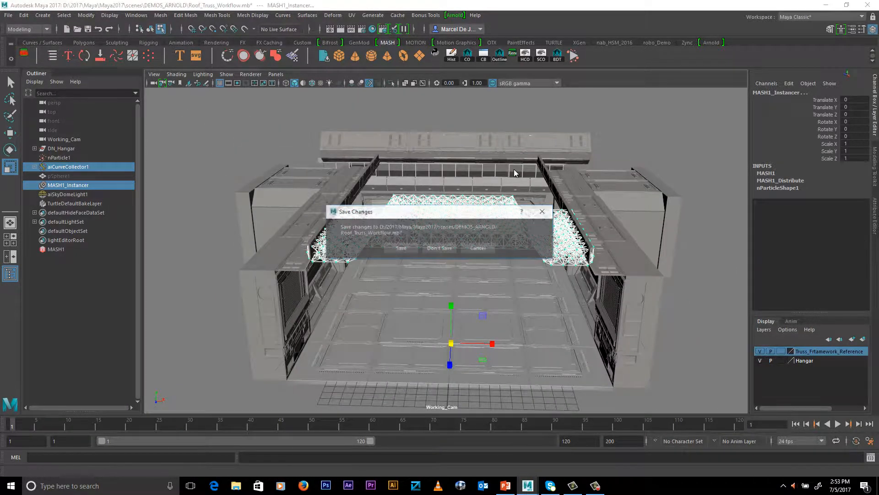
pyautogui.click(440, 249)
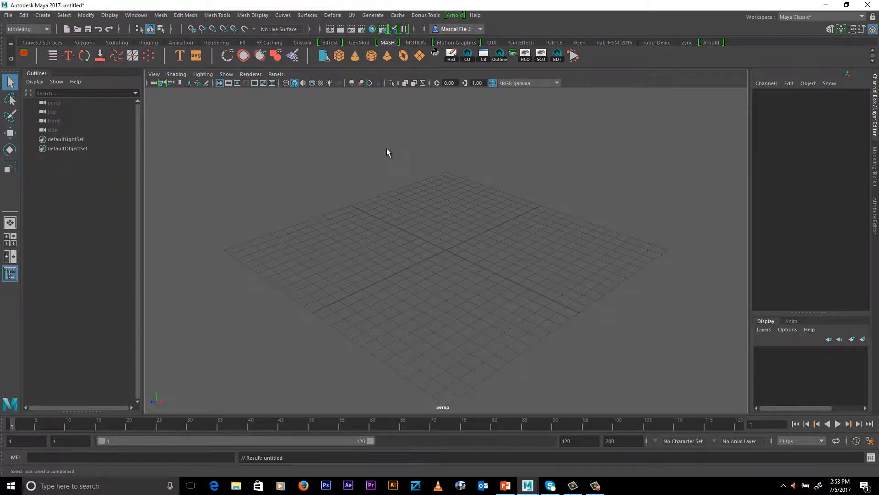